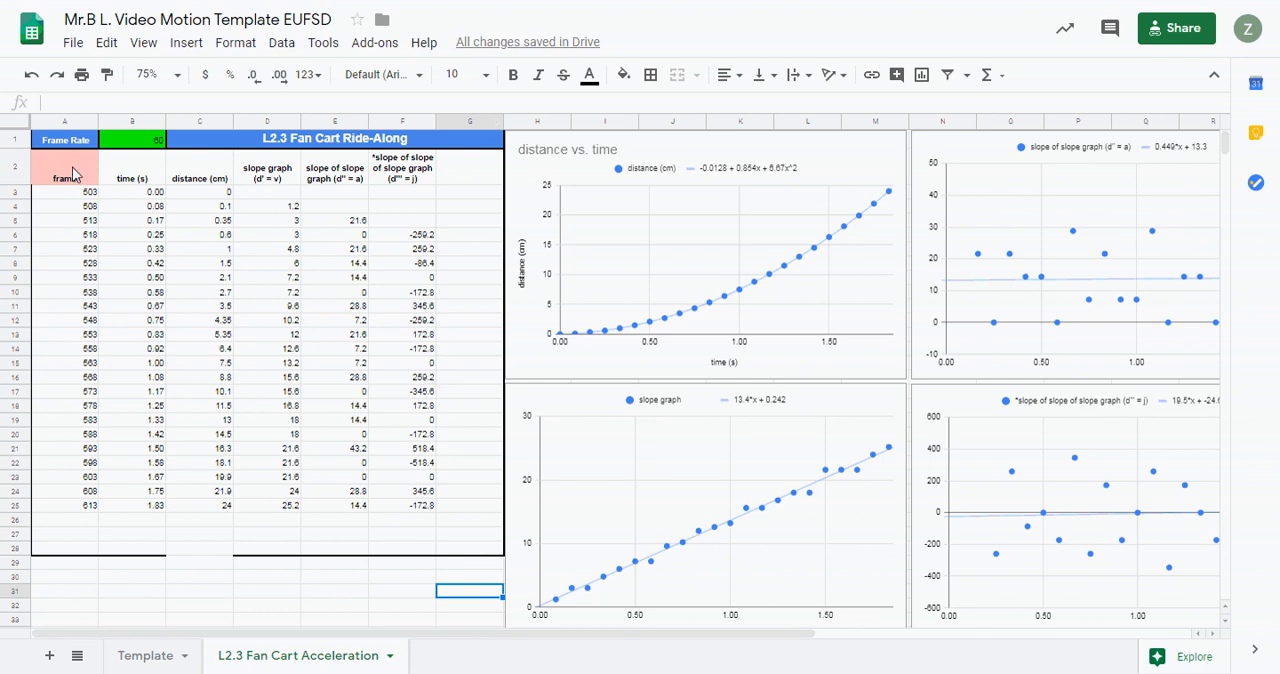
pyautogui.moveTo(70, 178); pyautogui.dragTo(449, 523)
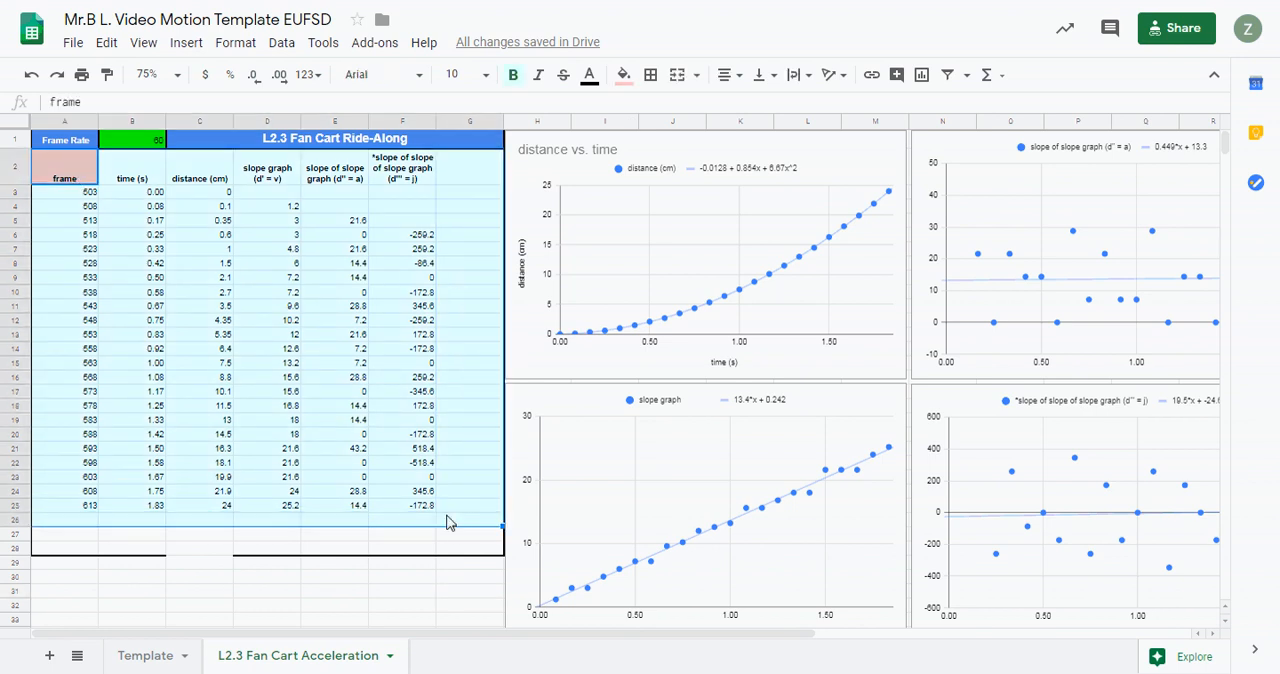
pyautogui.click(478, 310)
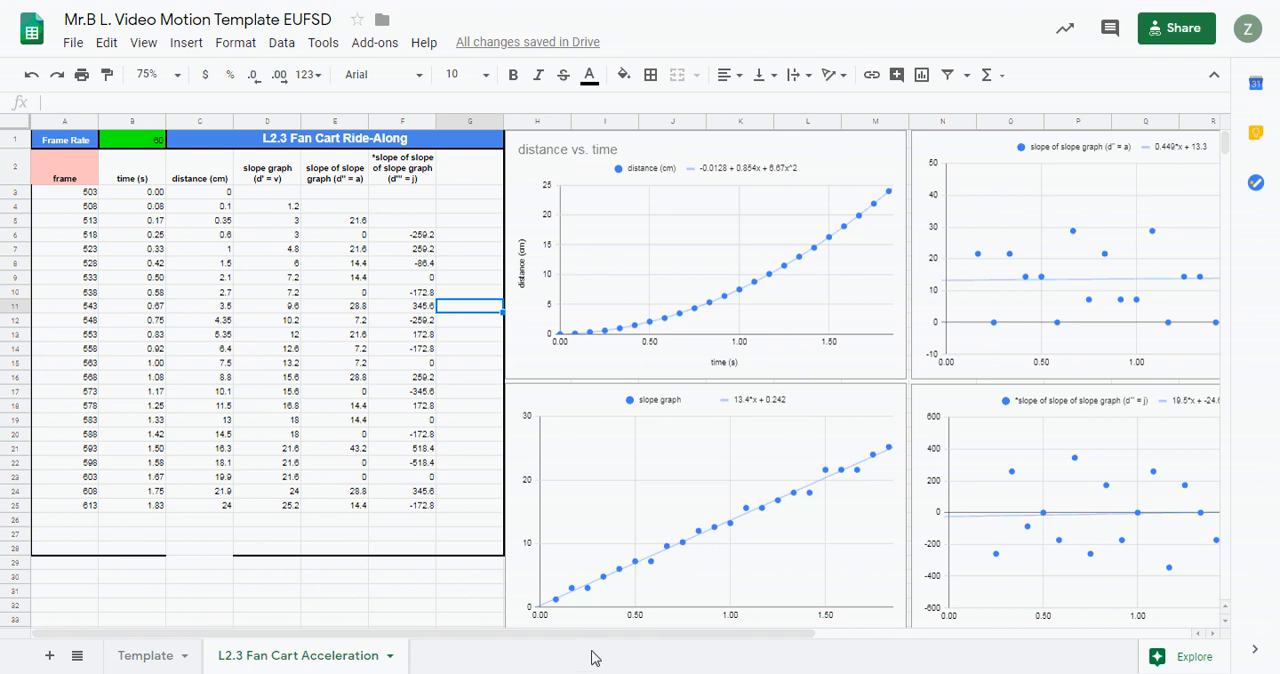
pyautogui.moveTo(586, 640); pyautogui.dragTo(557, 643)
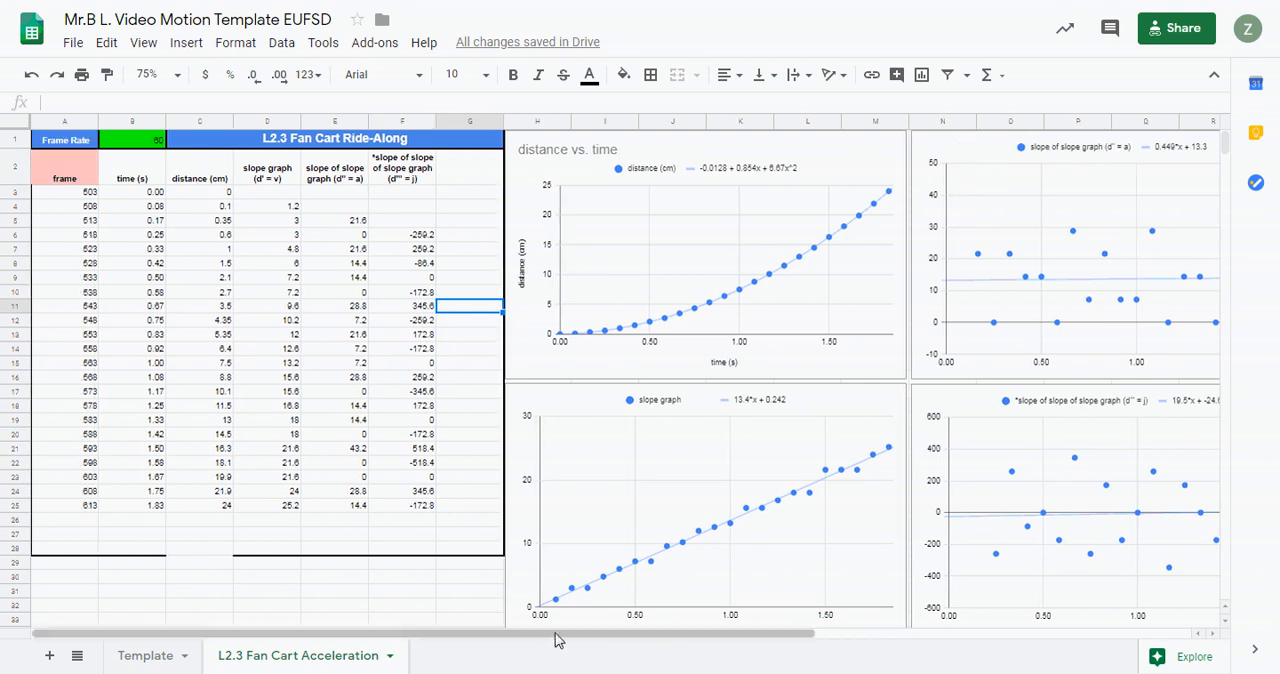
# - Move the charts over the data table and return them to their places in the chart grid
pyautogui.click(824, 158)
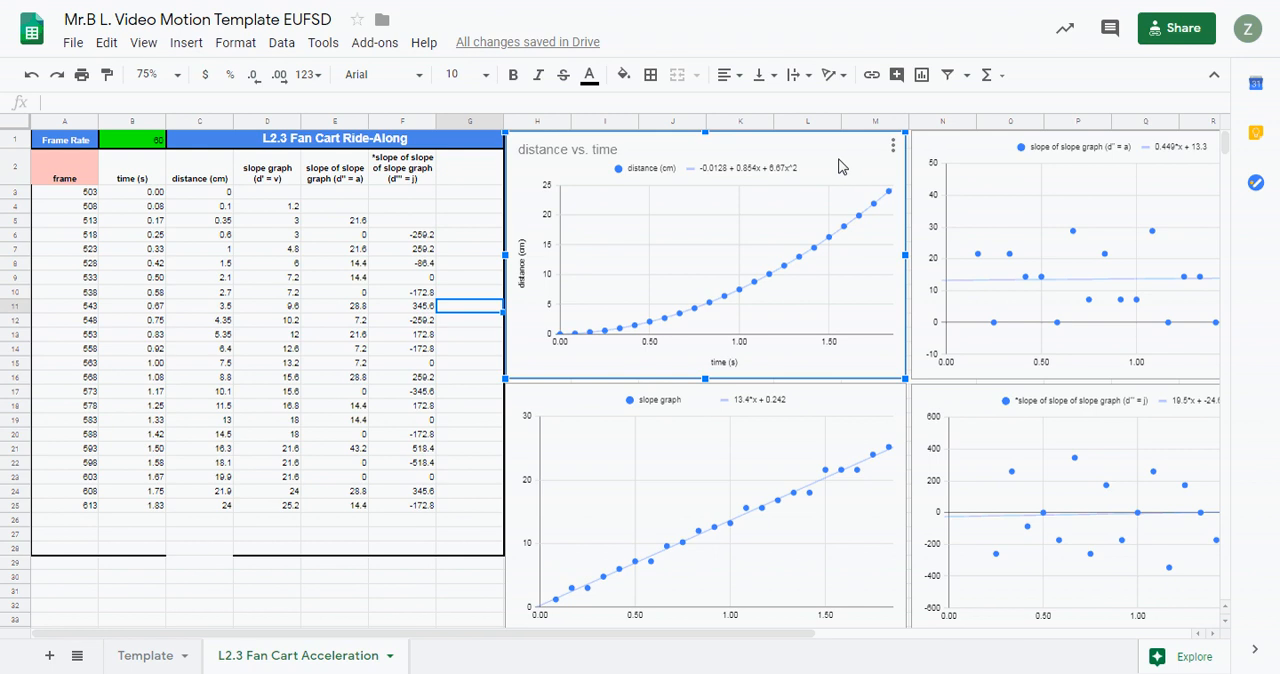
pyautogui.moveTo(840, 166); pyautogui.dragTo(557, 165)
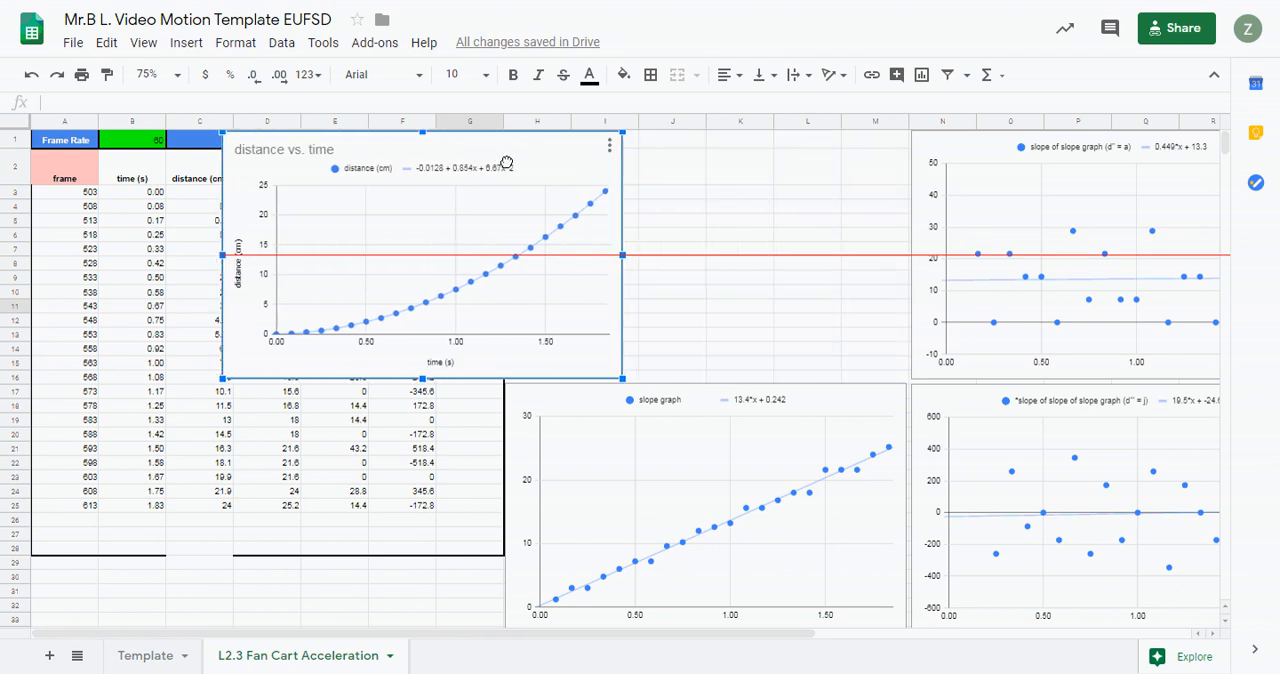
pyautogui.click(857, 411)
pyautogui.moveTo(857, 411); pyautogui.dragTo(647, 273)
pyautogui.click(972, 410)
pyautogui.moveTo(972, 410); pyautogui.dragTo(410, 293)
pyautogui.moveTo(497, 295); pyautogui.dragTo(1004, 405)
pyautogui.moveTo(518, 170); pyautogui.dragTo(817, 152)
pyautogui.moveTo(368, 268); pyautogui.dragTo(588, 400)
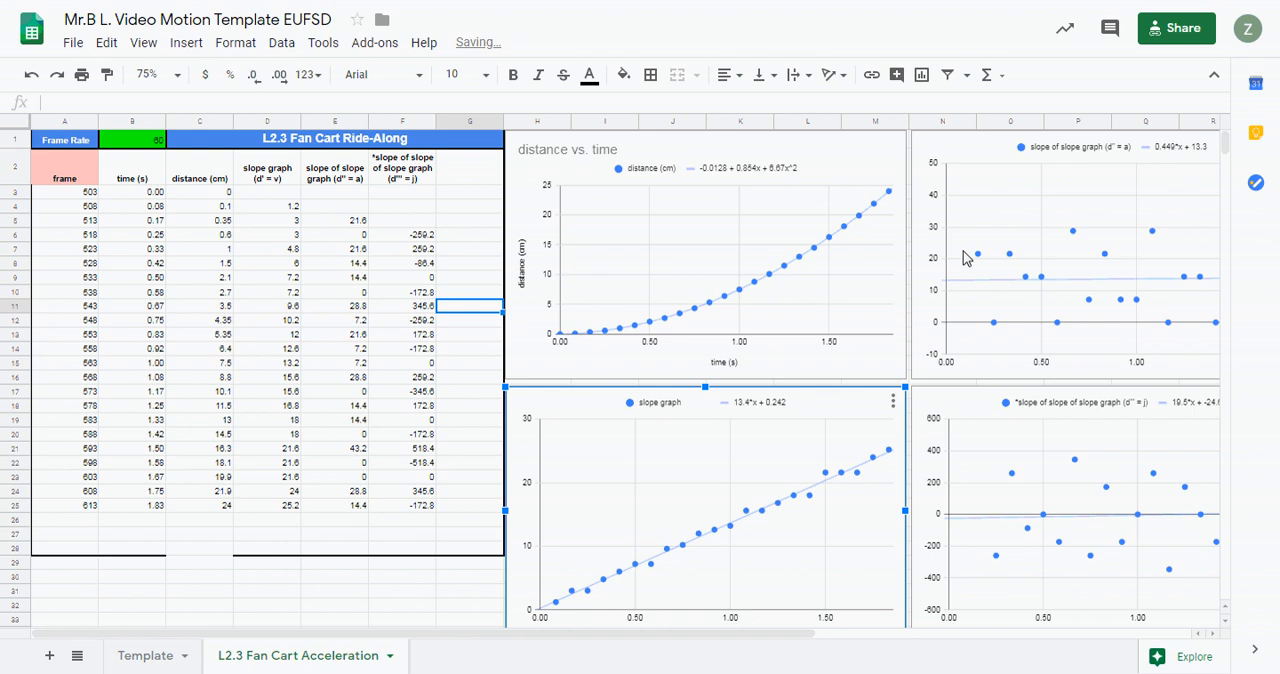
# - Set the sheet zoom to 125% with the distance vs. time chart in view
pyautogui.click(880, 157)
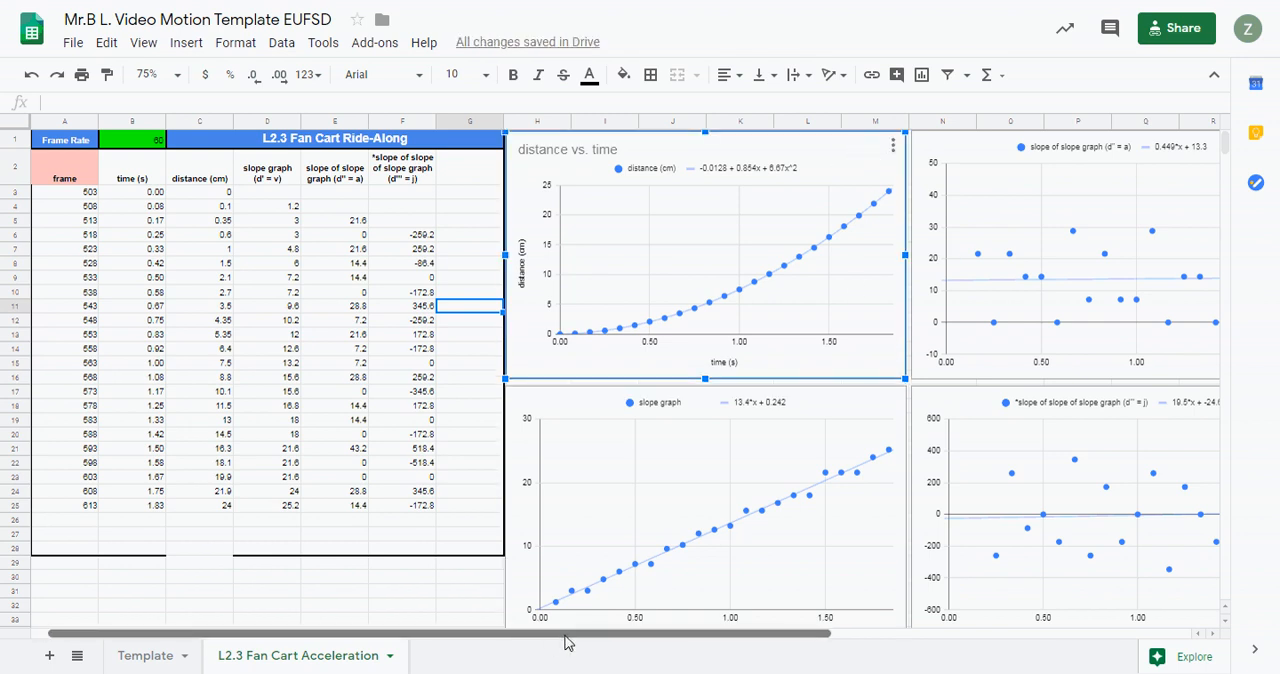
pyautogui.moveTo(565, 642); pyautogui.dragTo(697, 642)
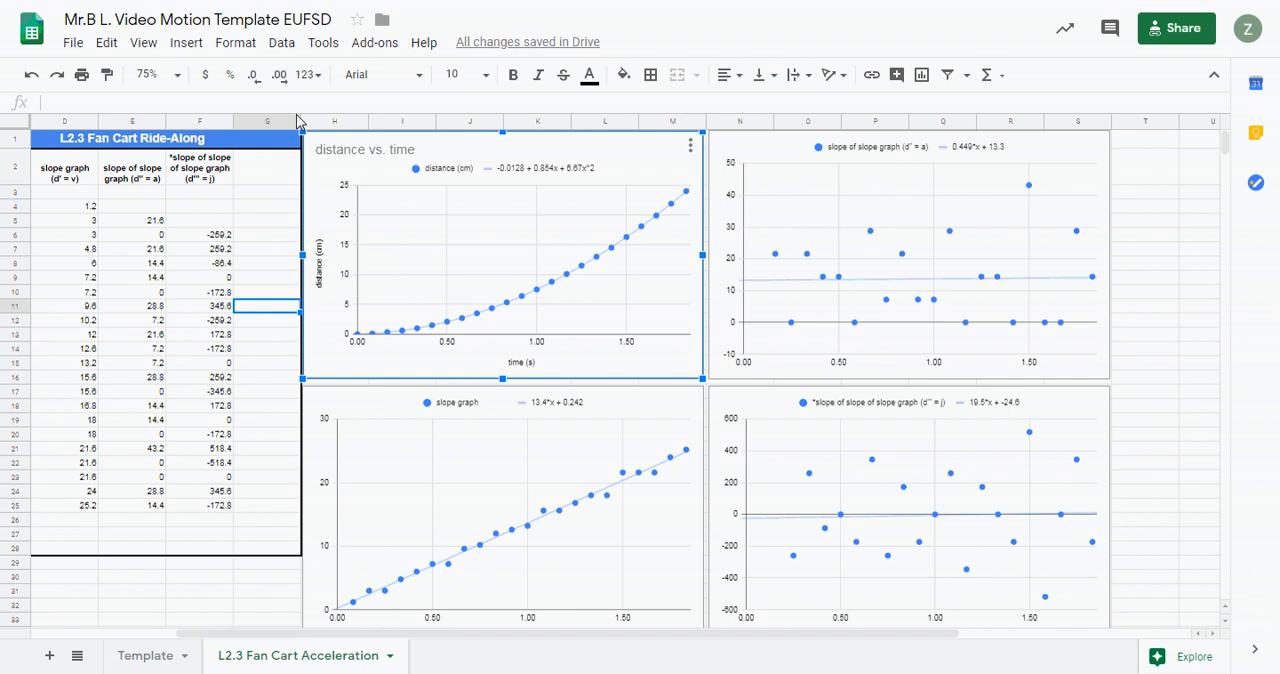
pyautogui.click(177, 74)
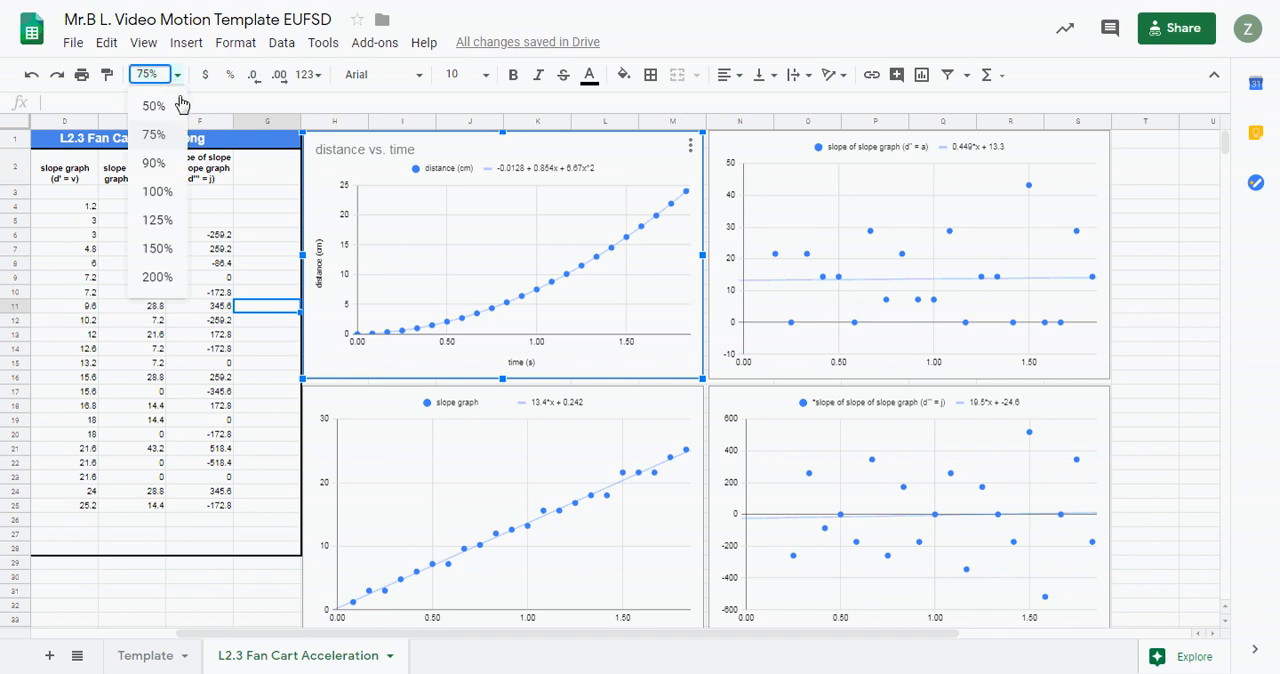
pyautogui.click(168, 222)
pyautogui.moveTo(491, 646); pyautogui.dragTo(630, 651)
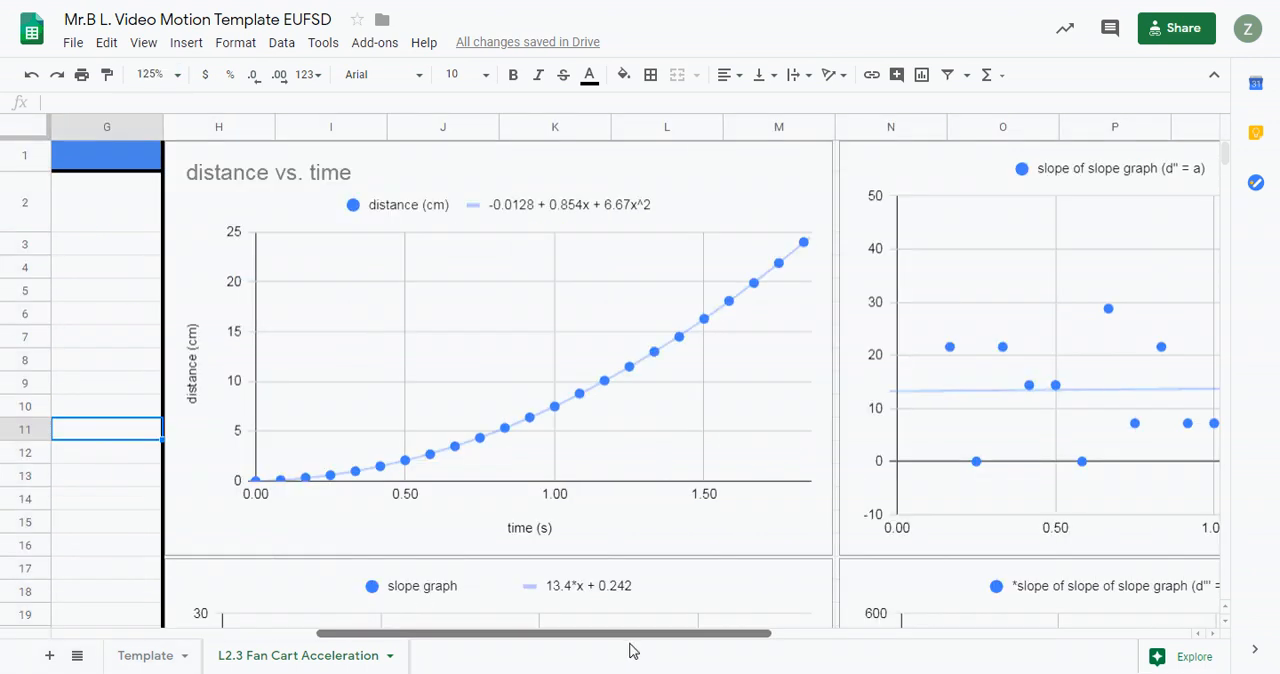
# - Open the distance vs. time chart for editing
pyautogui.click(728, 210)
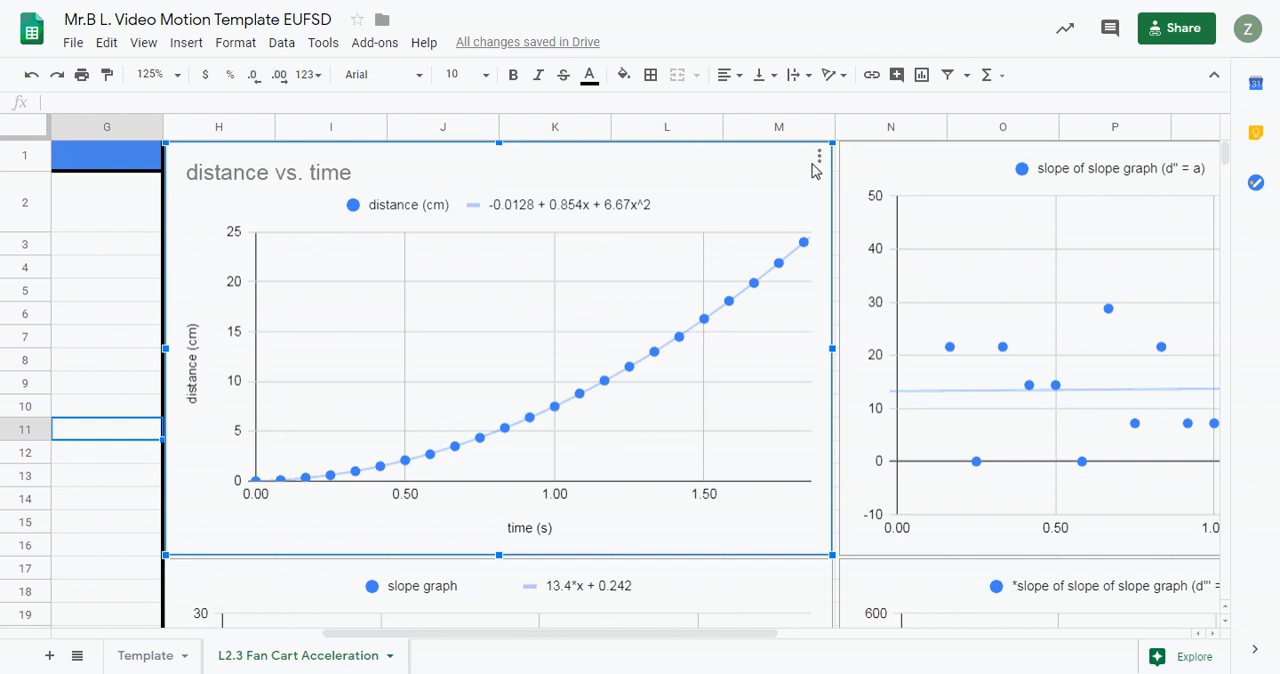
pyautogui.rightClick(715, 182)
pyautogui.click(706, 185)
pyautogui.click(819, 161)
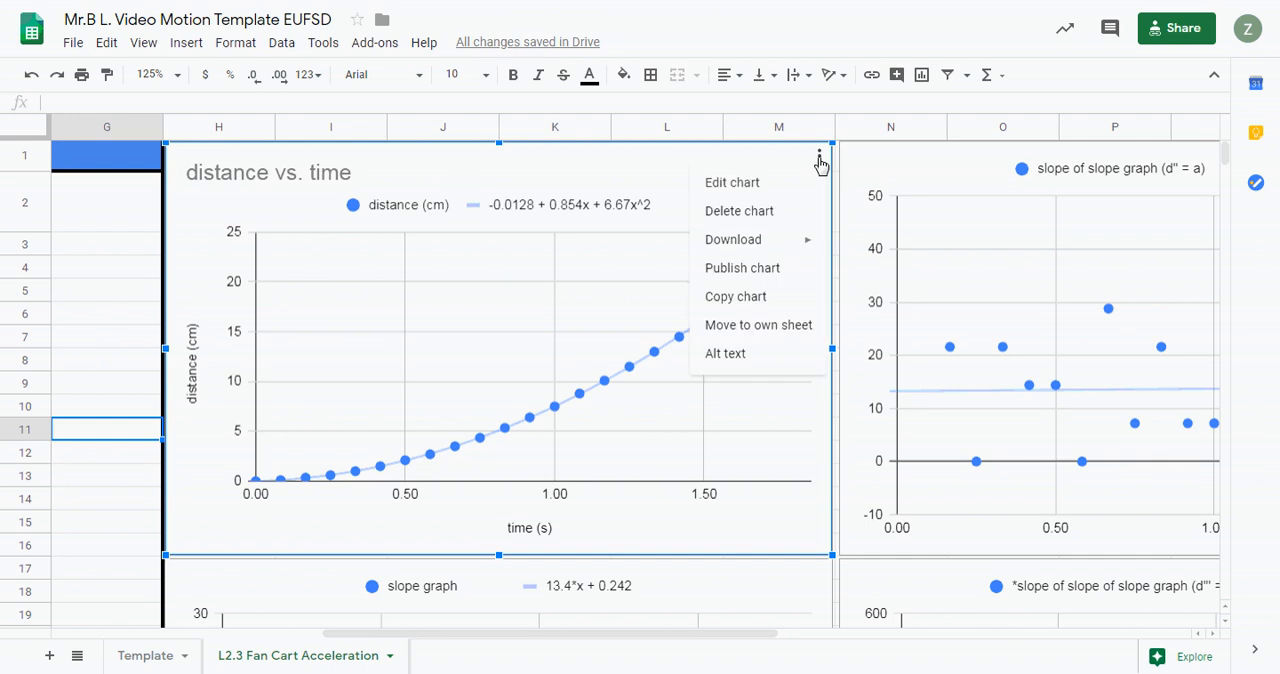
pyautogui.click(748, 188)
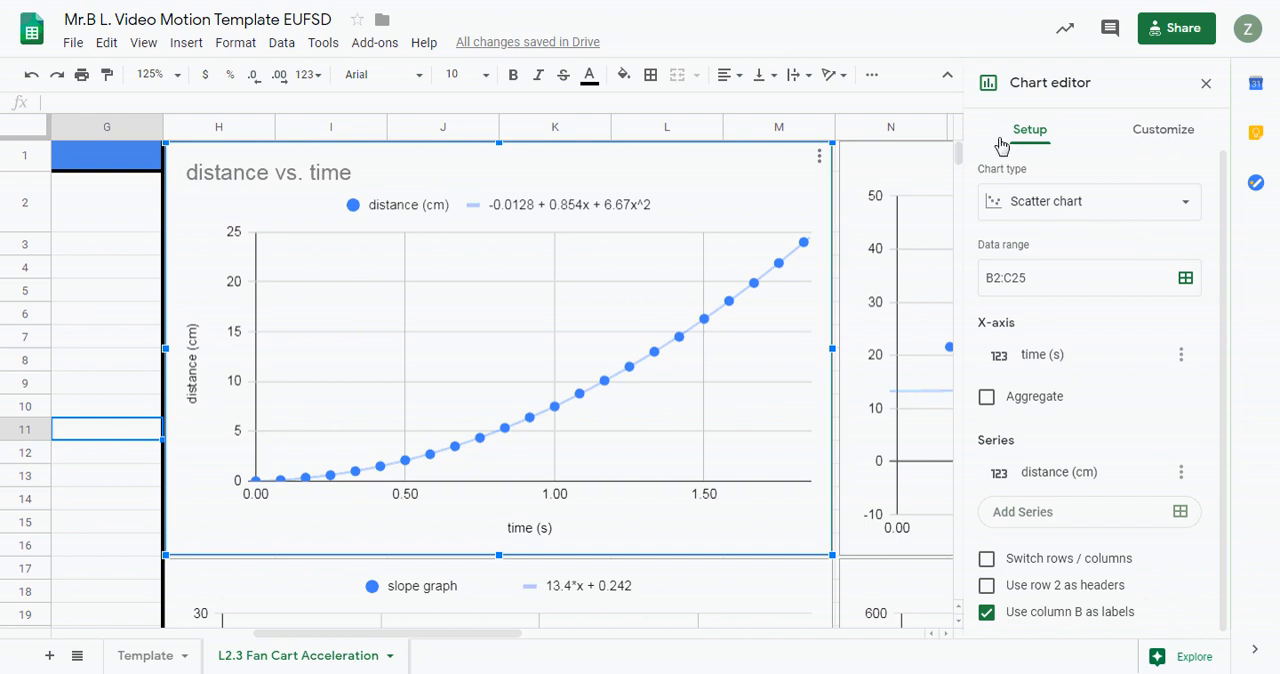
# - Clear the chart title of the distance chart and re-enter it as "distance vs. time"
pyautogui.click(1163, 135)
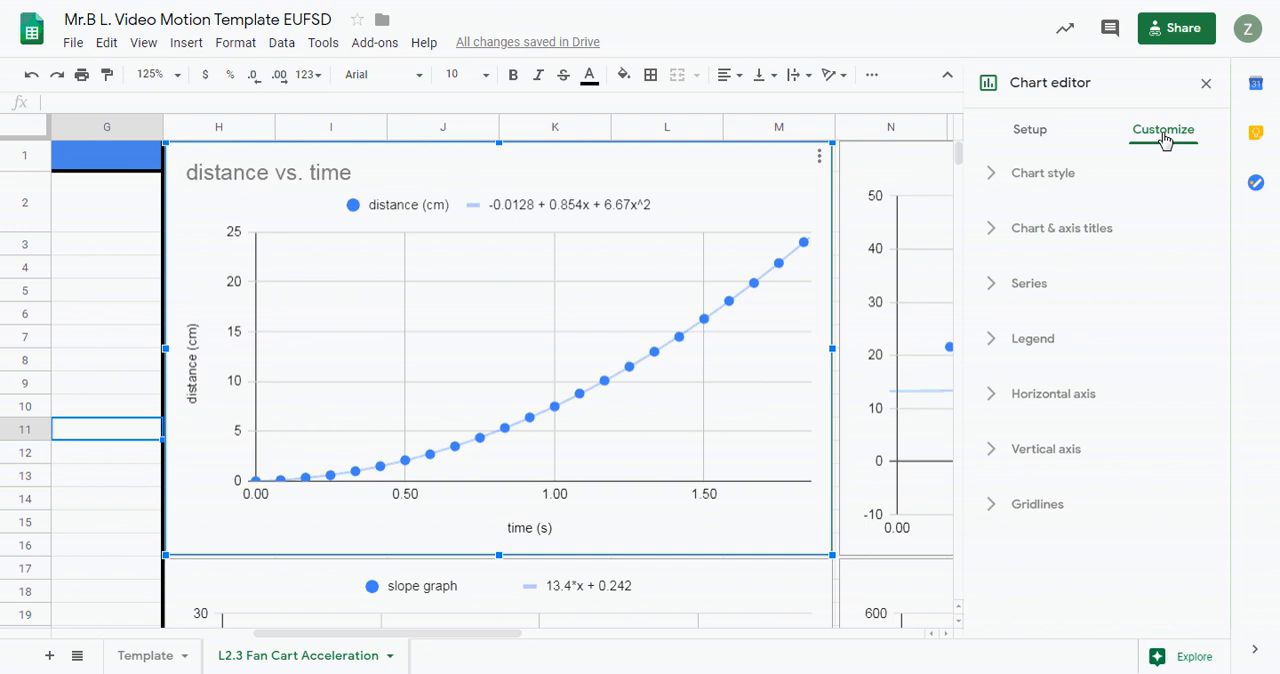
pyautogui.click(1032, 234)
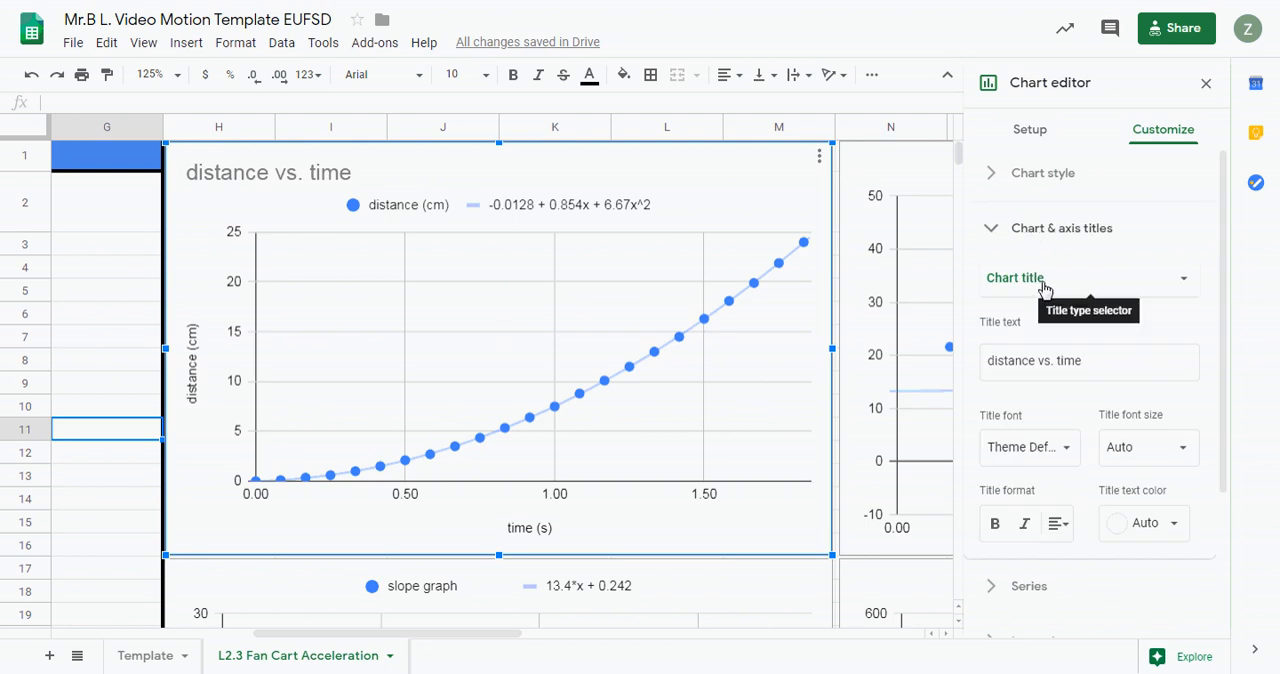
pyautogui.click(1108, 362)
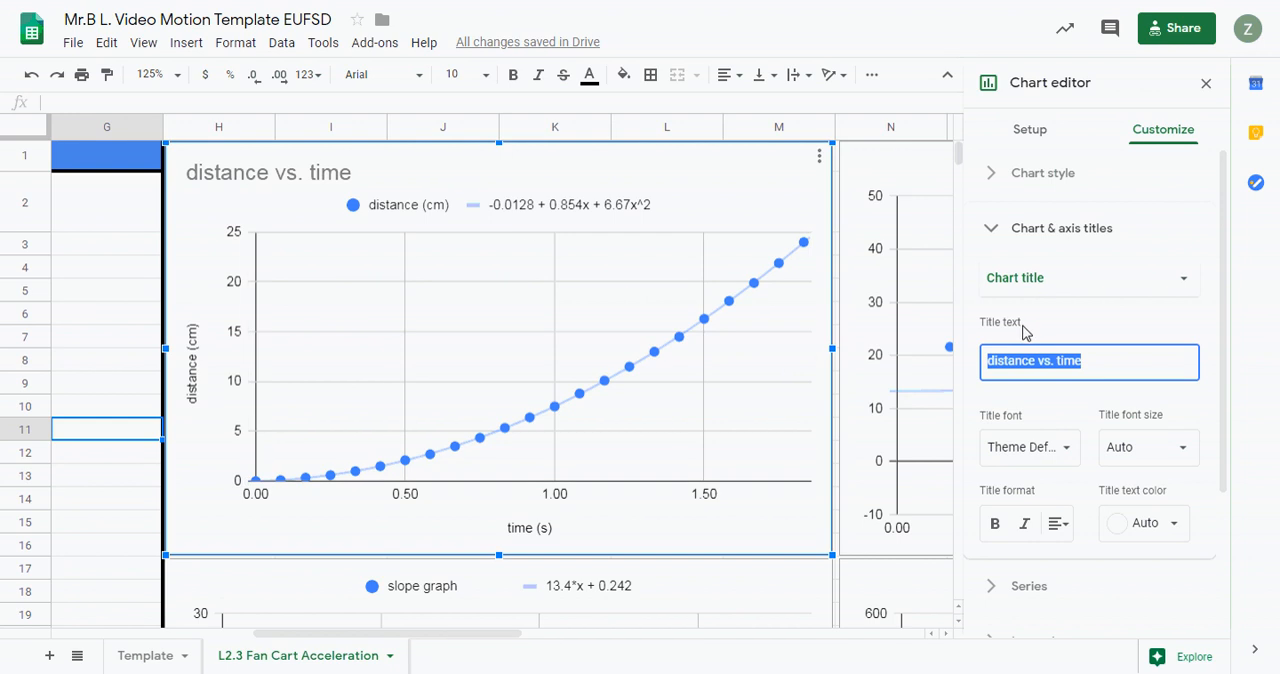
pyautogui.press('BackSpace')
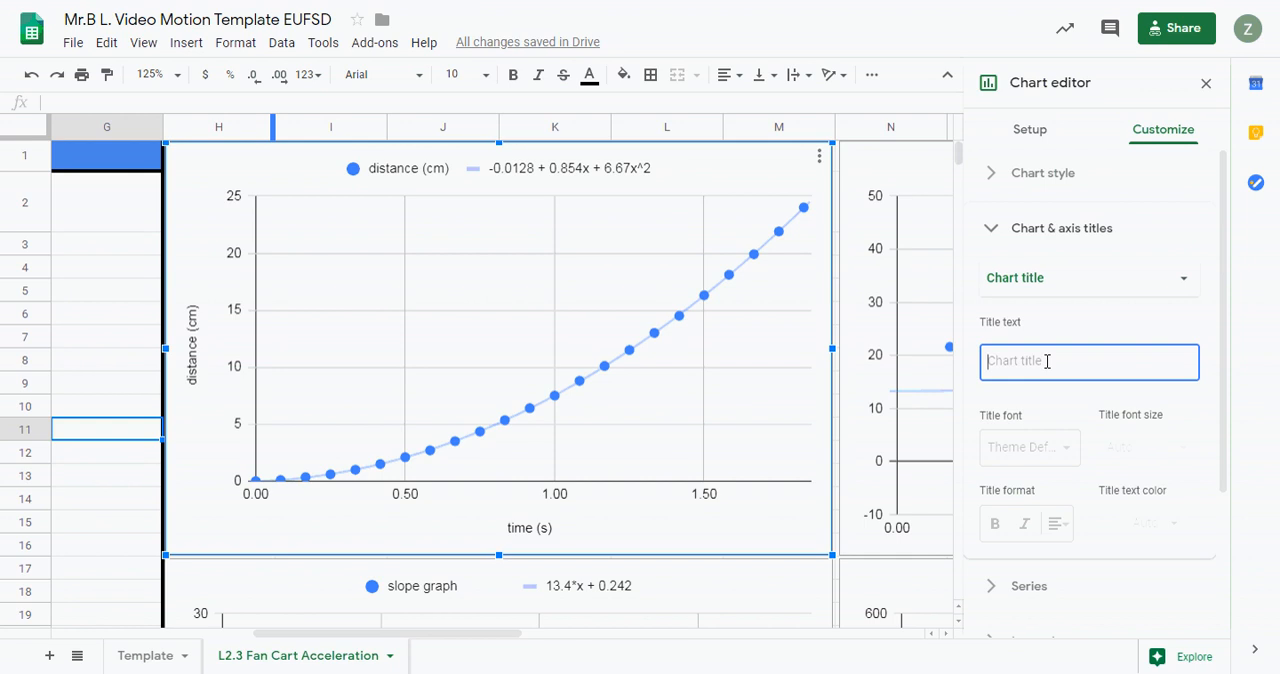
pyautogui.write('disat')
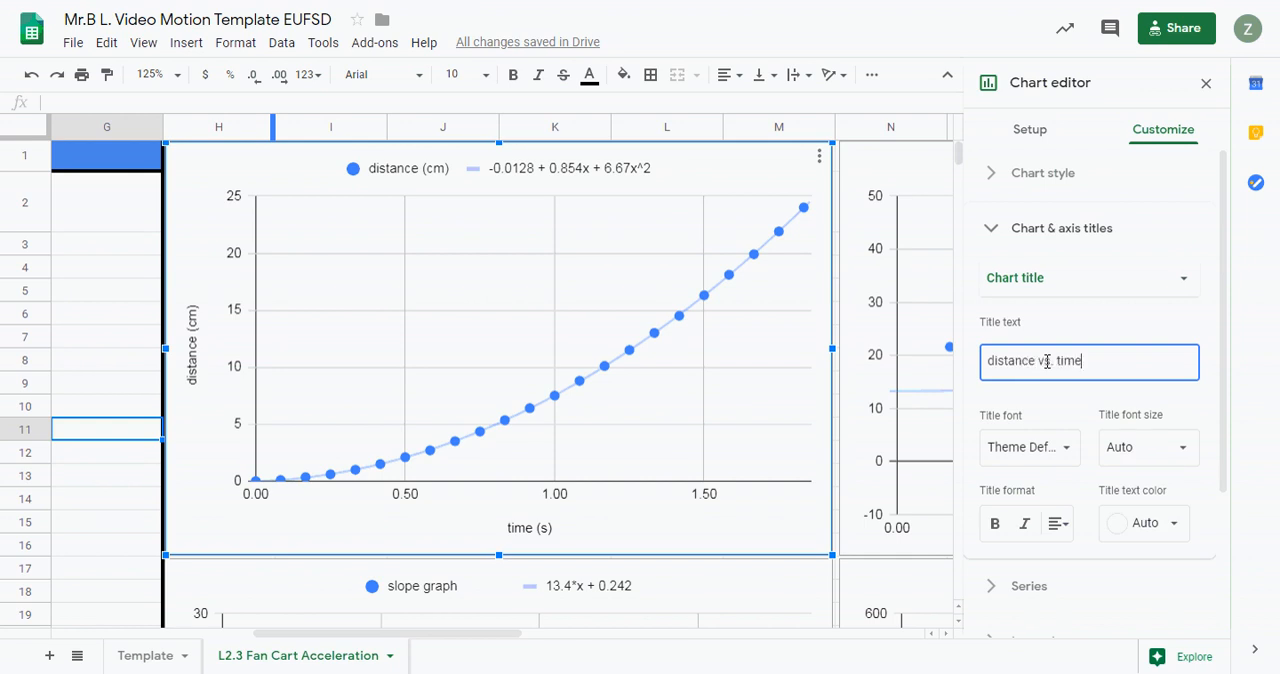
# - Clear the distance chart's horizontal axis title and re-enter it as "time (s)"
pyautogui.click(1184, 286)
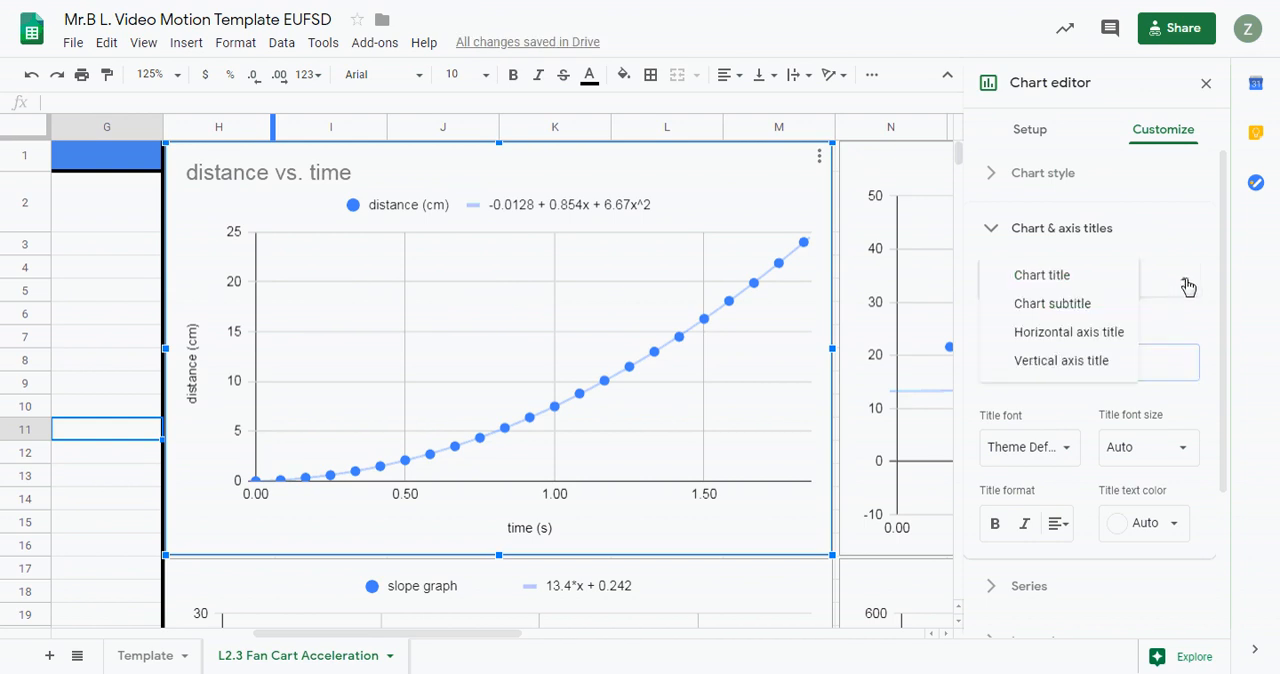
pyautogui.click(1097, 339)
pyautogui.tripleClick(1105, 365)
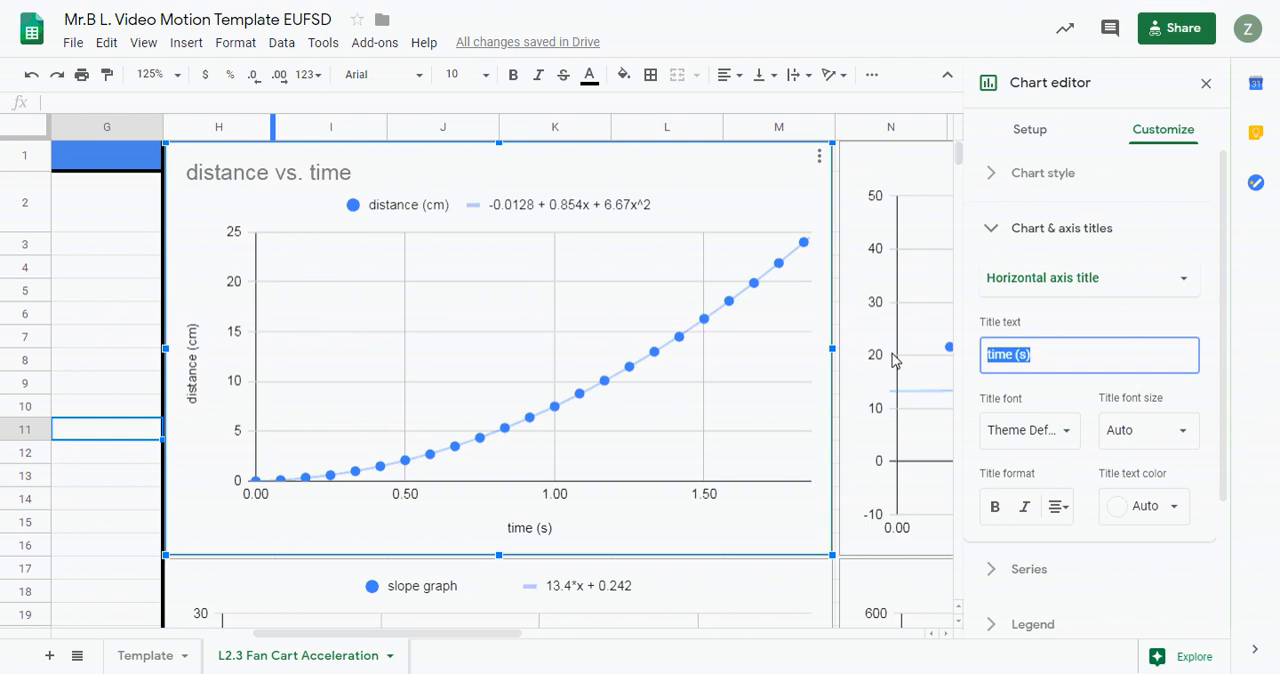
pyautogui.press('BackSpace')
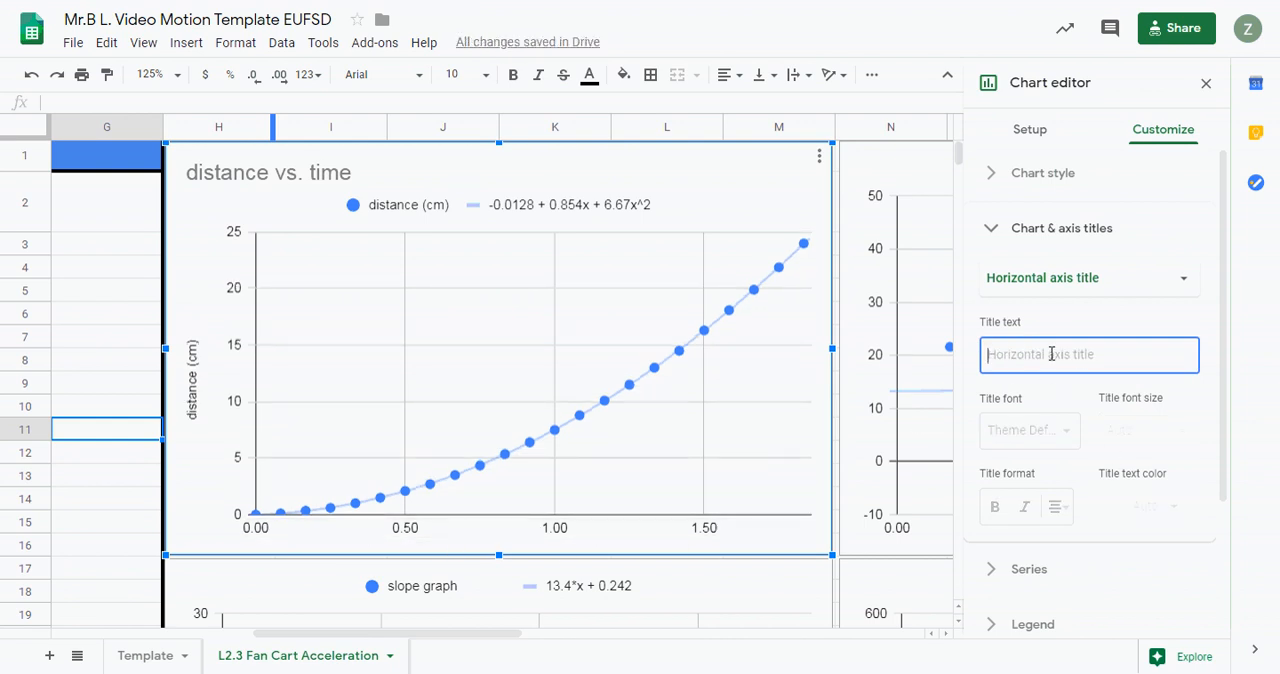
pyautogui.write('time (s')
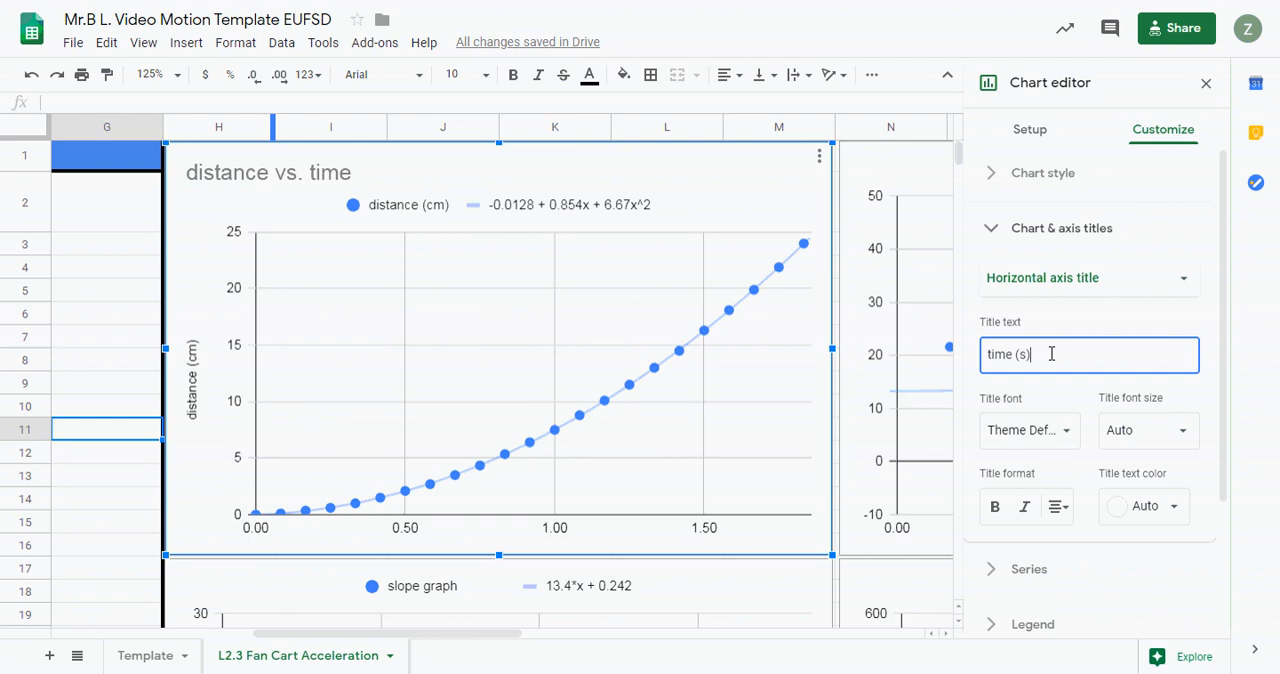
# - Clear the distance chart's vertical axis title and re-enter it as "distance (cm)"
pyautogui.click(1160, 280)
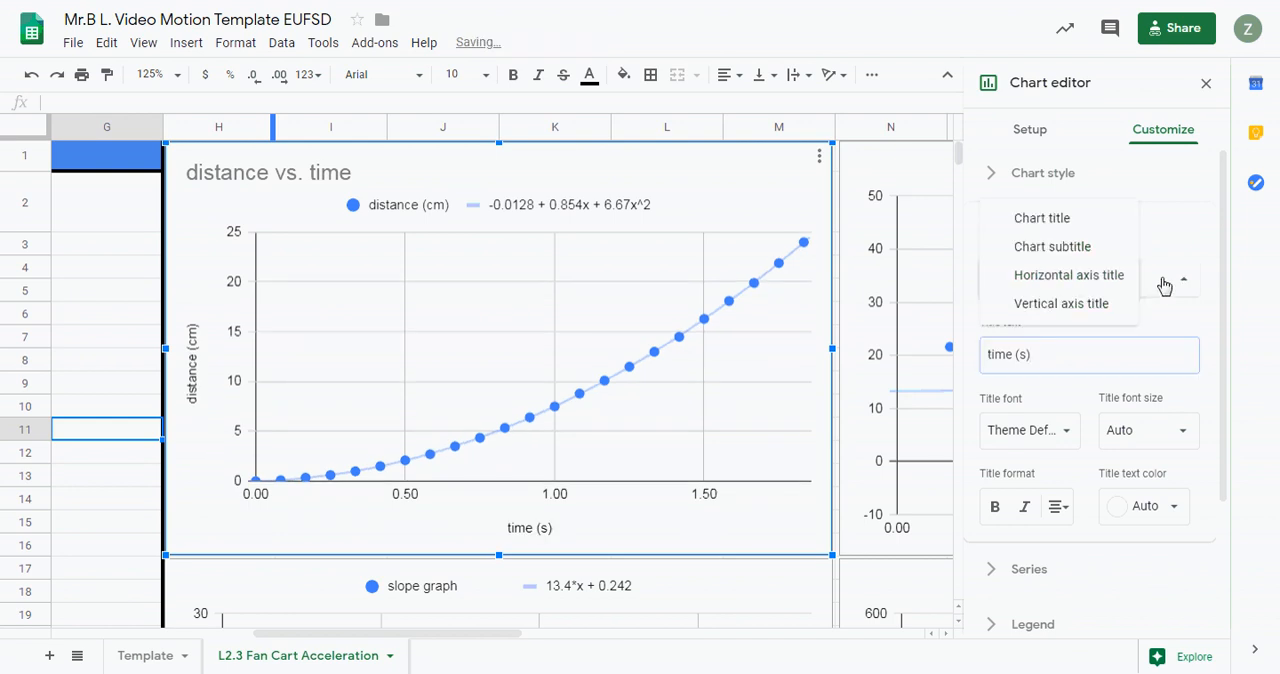
pyautogui.click(1098, 307)
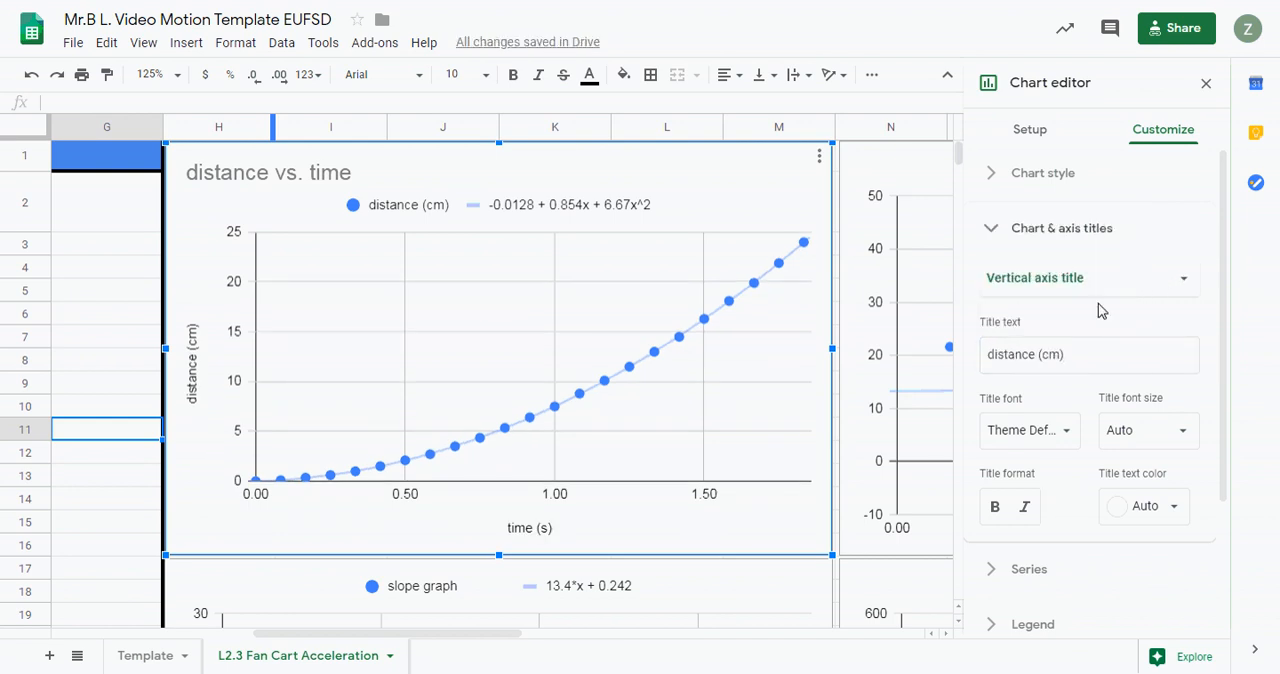
pyautogui.tripleClick(1104, 354)
pyautogui.press('BackSpace')
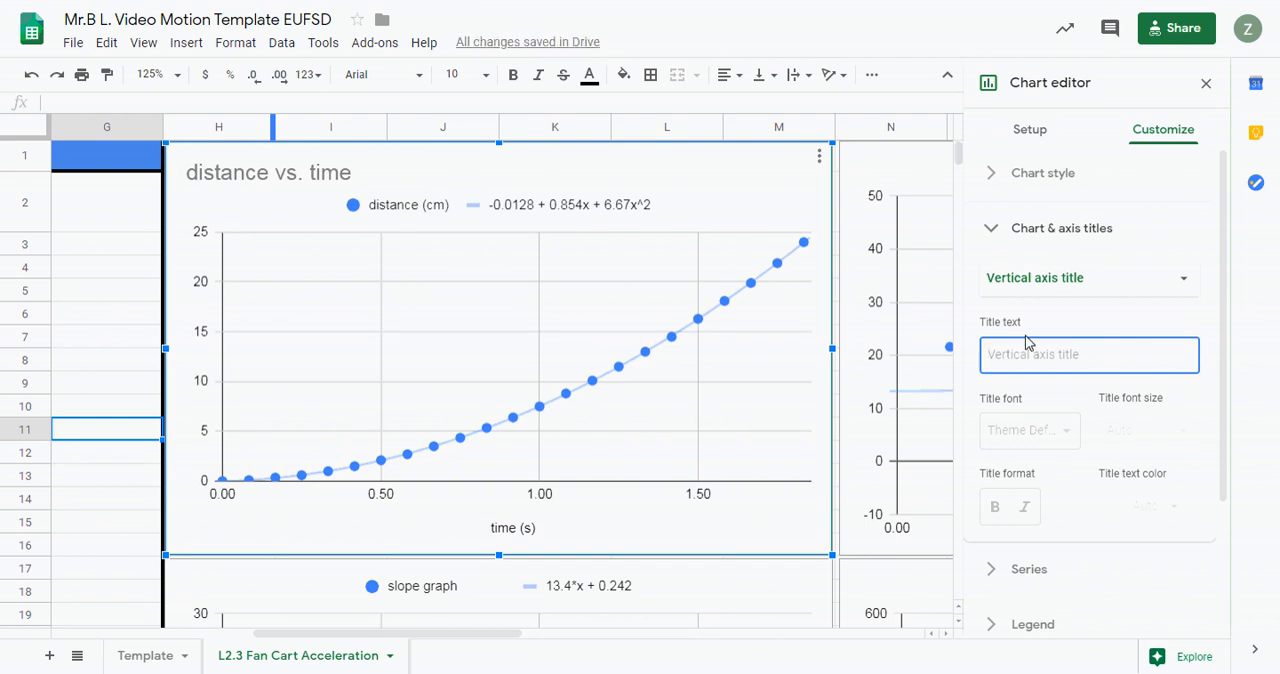
pyautogui.write('distance (cm')
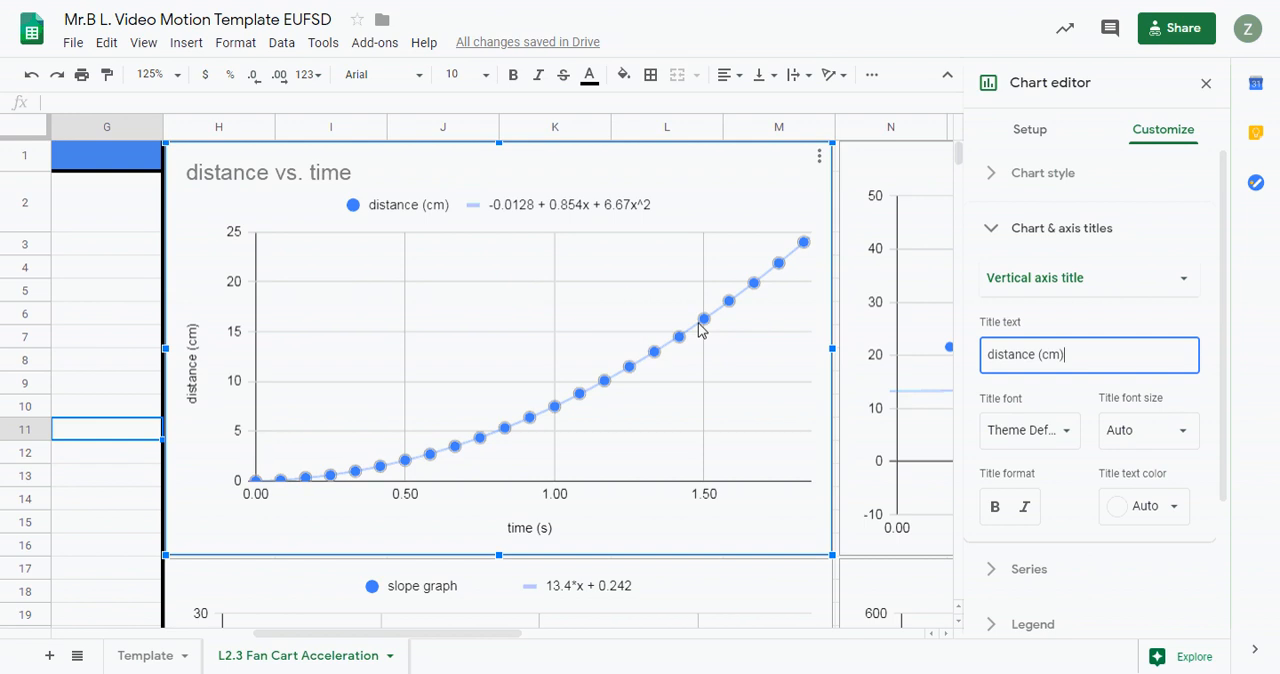
# - Give the slope graph chart below the vertical axis title "speed (cm/s)"
pyautogui.scroll(-5, 445, 240)
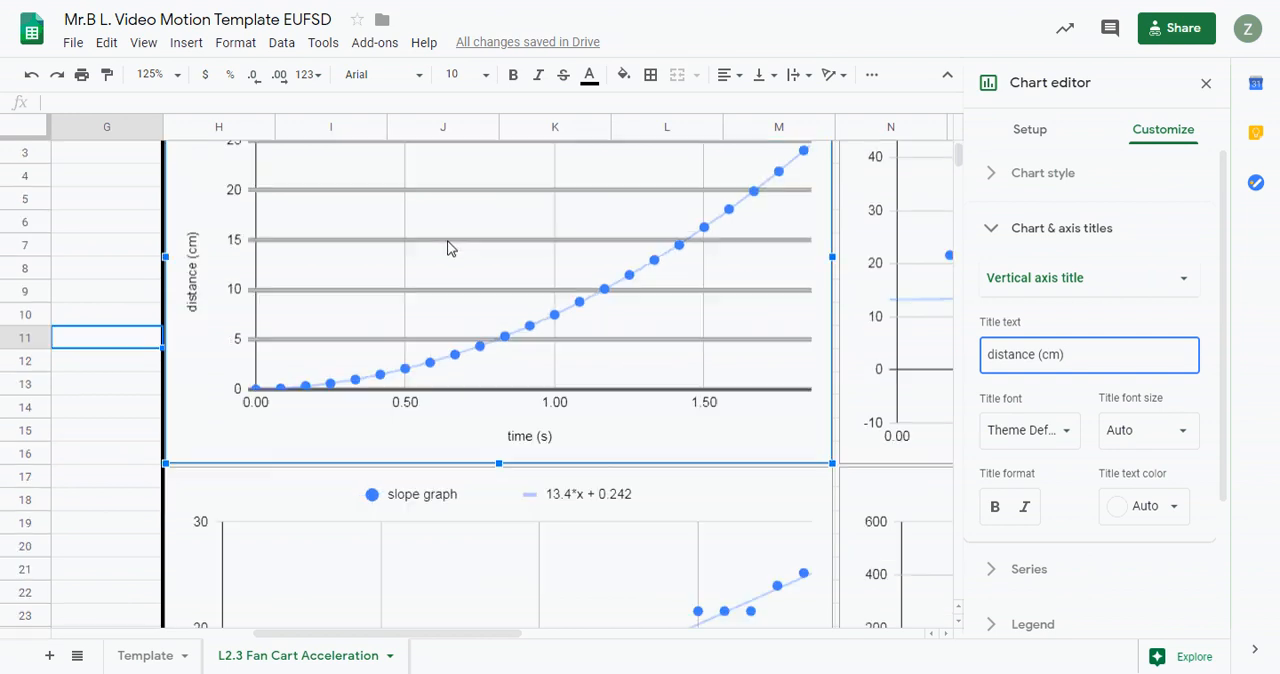
pyautogui.scroll(-1, 447, 250)
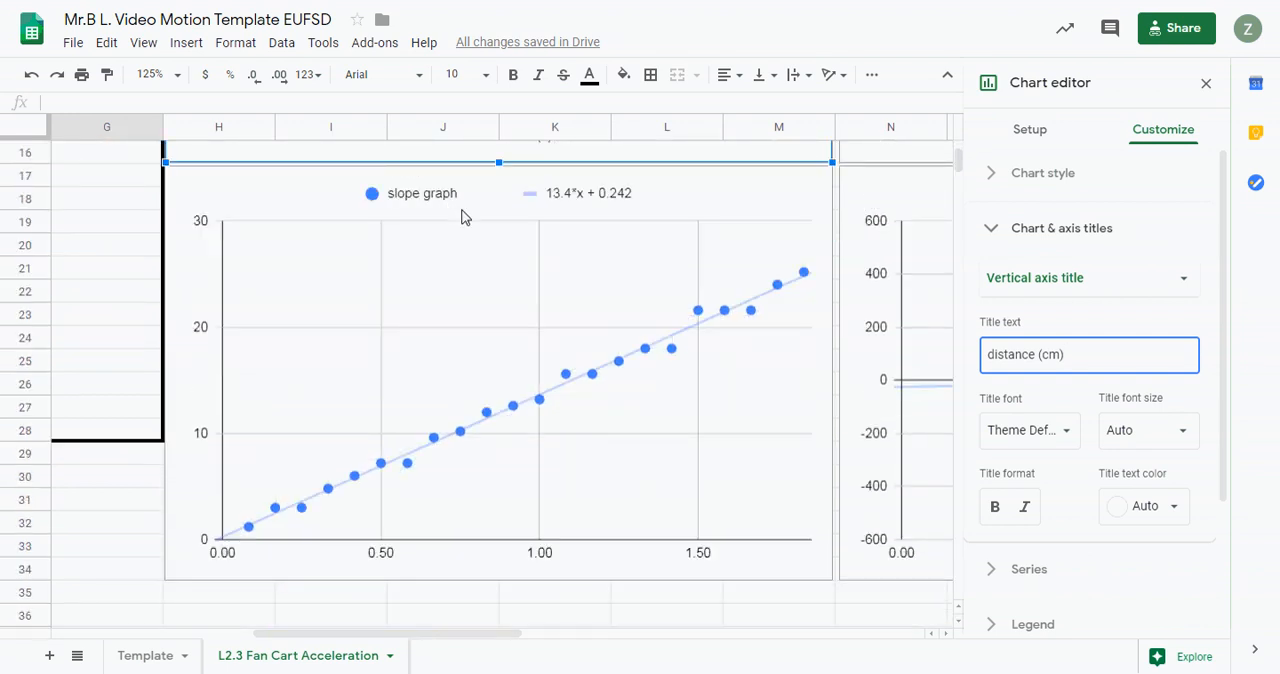
pyautogui.click(697, 204)
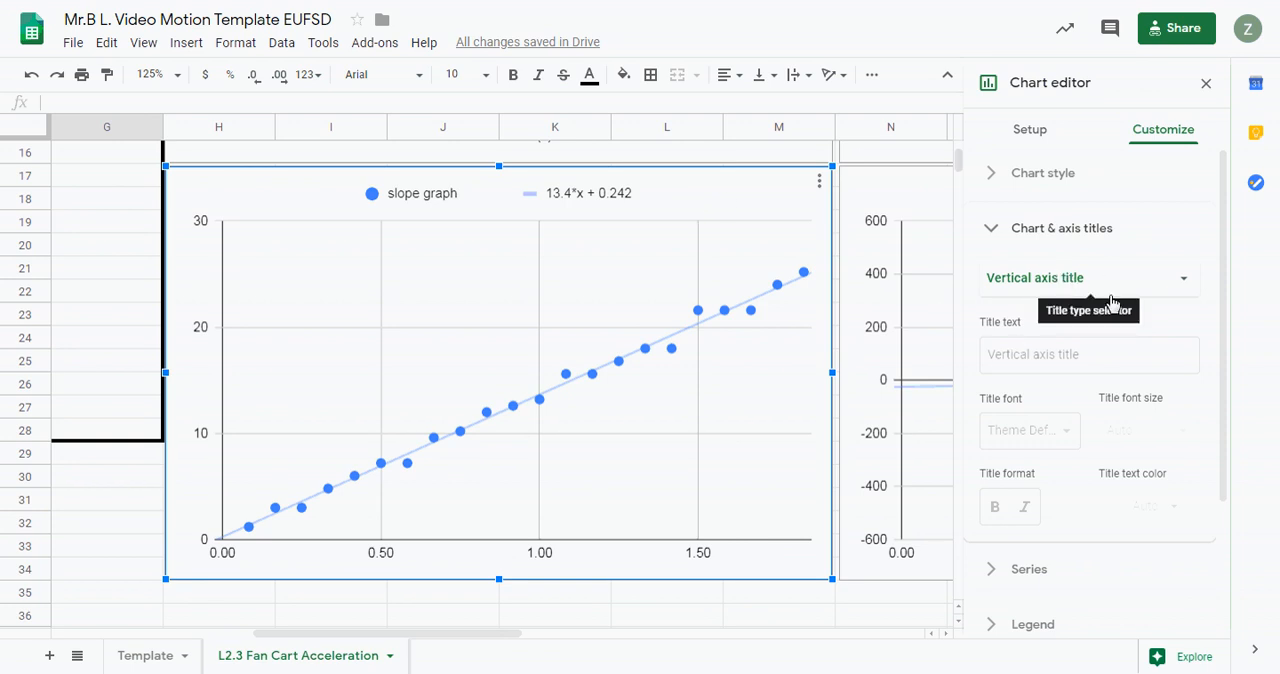
pyautogui.click(1034, 350)
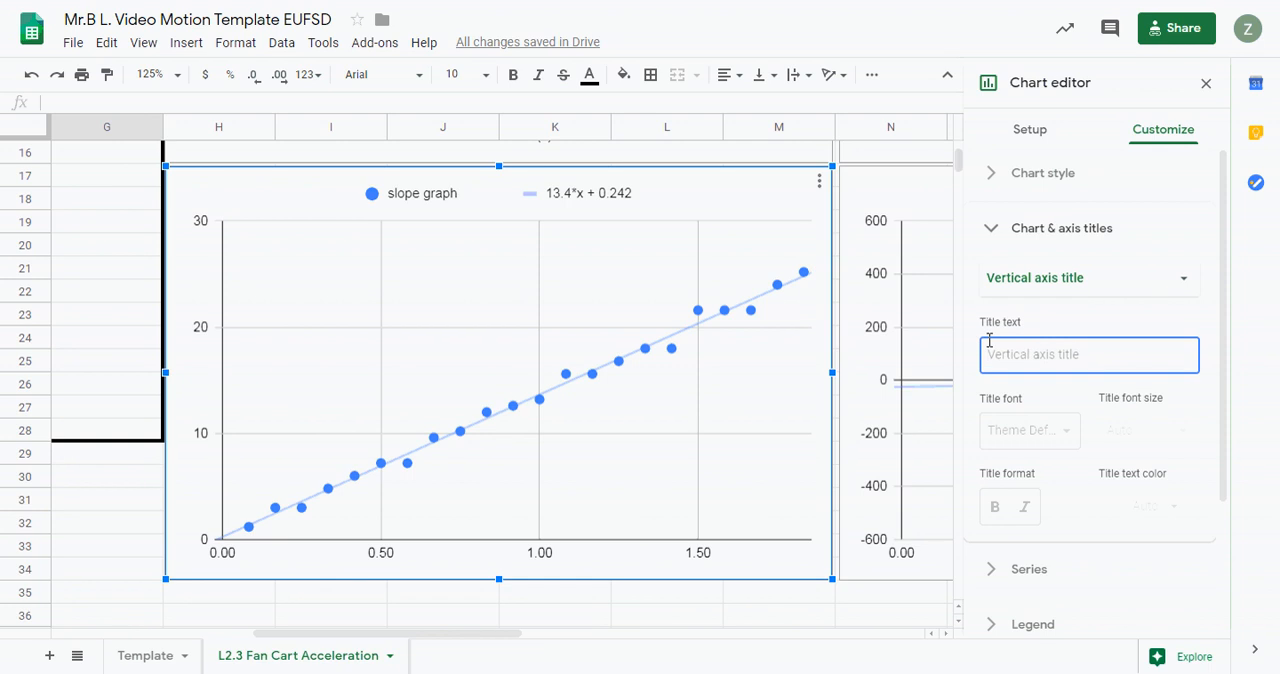
pyautogui.write('so')
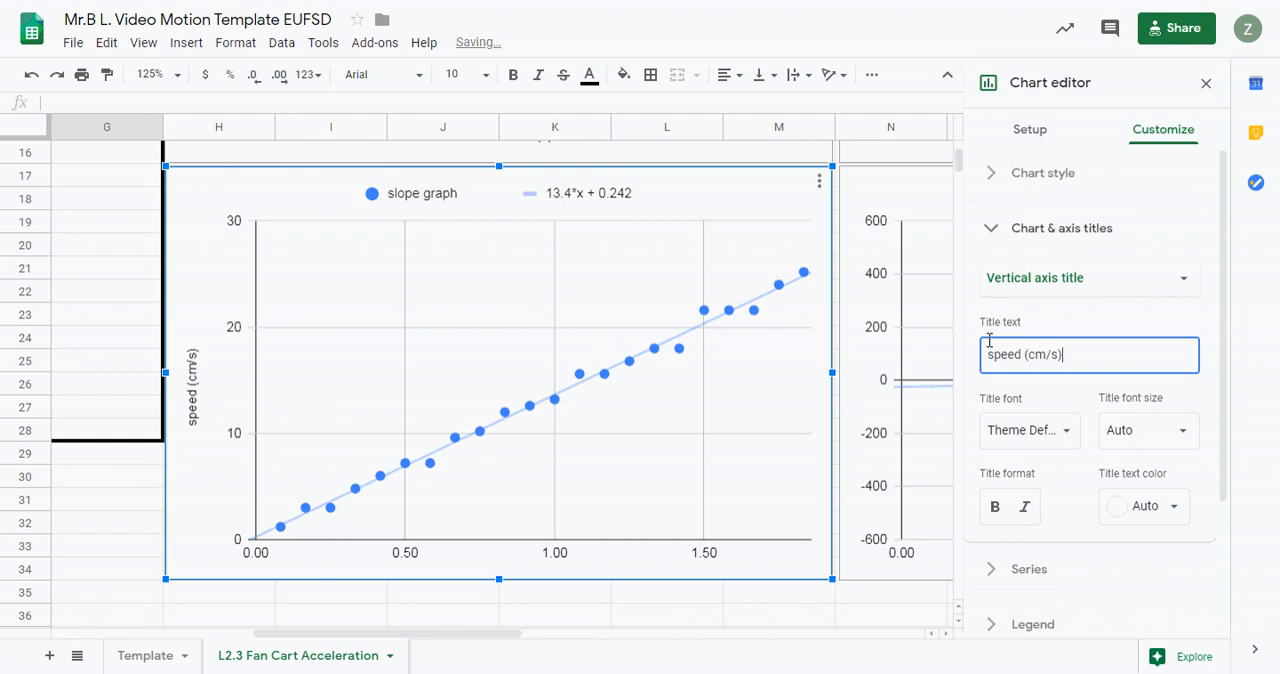
# - Give the slope graph chart the horizontal axis title "time (s)"
pyautogui.click(1118, 290)
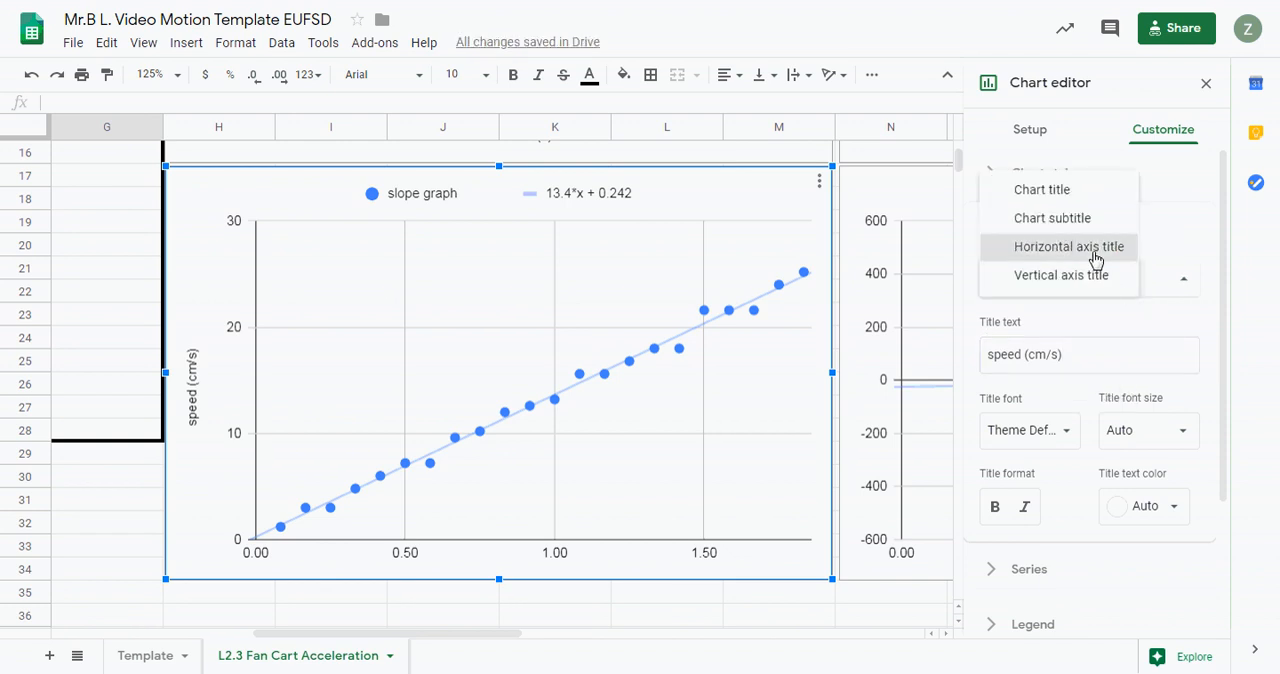
pyautogui.click(1098, 252)
pyautogui.click(1040, 354)
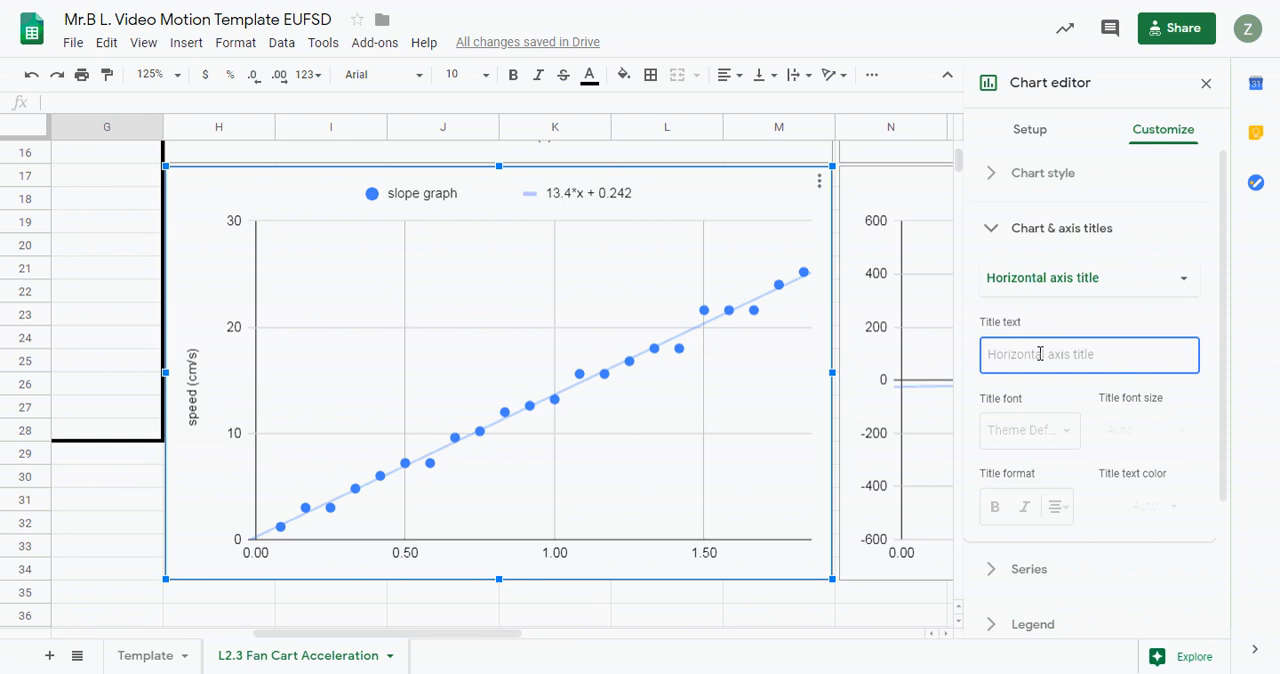
pyautogui.write('time (s')
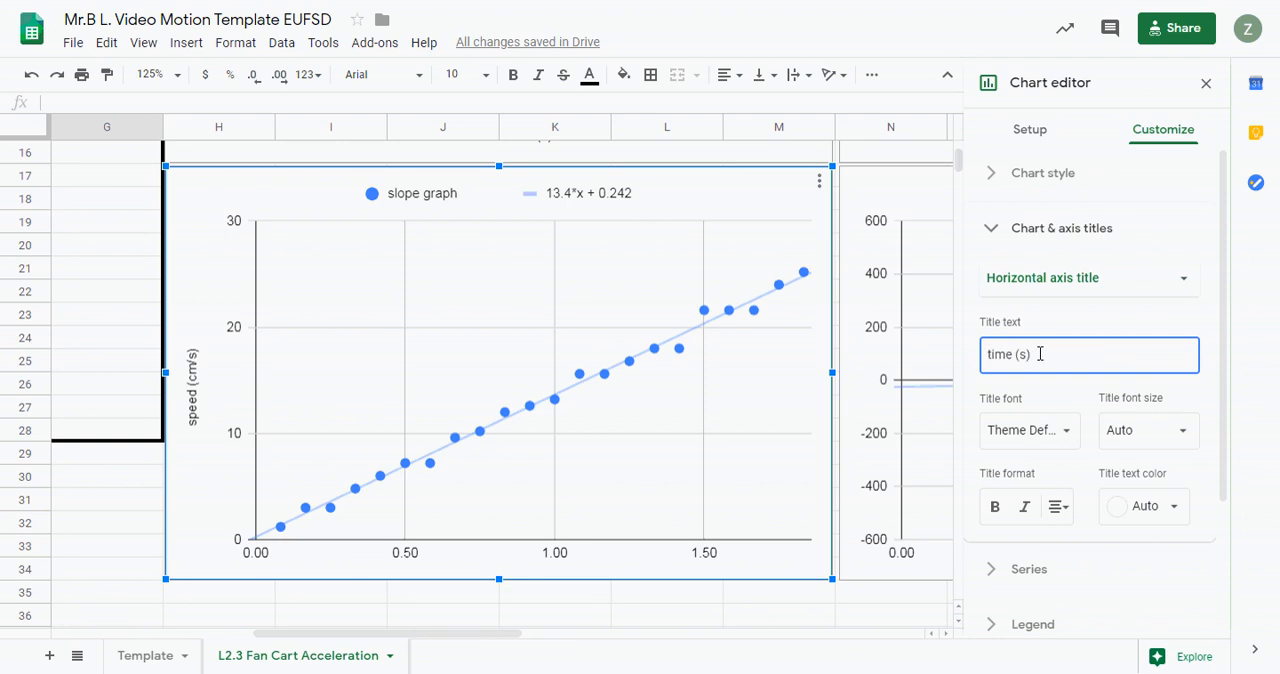
# - Set the slope graph chart's main title to "speed vs. time"
pyautogui.click(1038, 286)
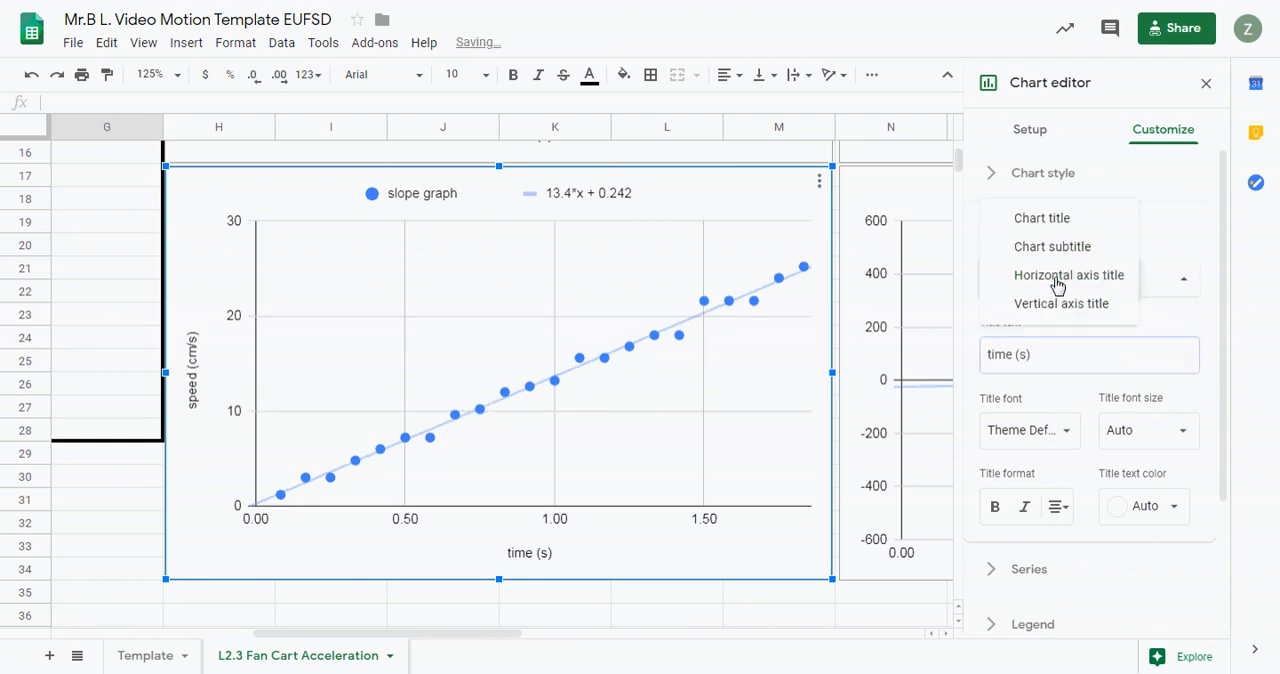
pyautogui.click(1058, 222)
pyautogui.click(1003, 358)
pyautogui.write('speed vs.')
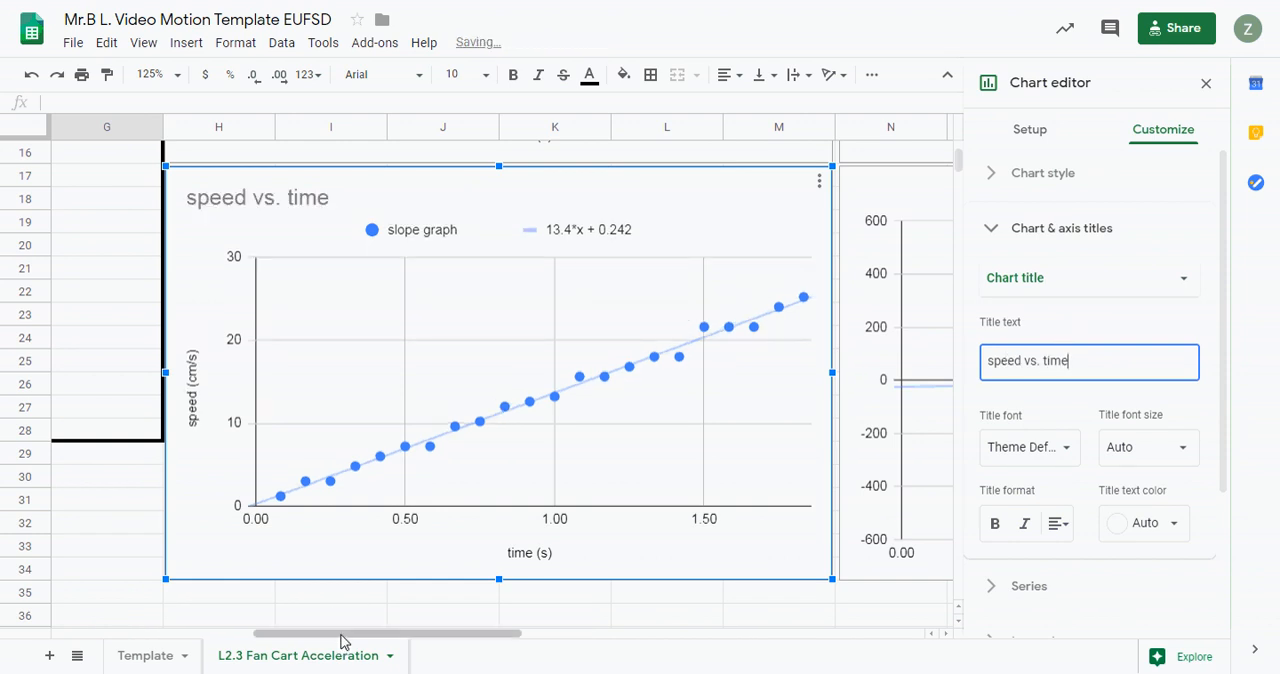
# - Set the slope of slope graph chart's main title to "acceleration vs. time"
pyautogui.moveTo(341, 641); pyautogui.dragTo(500, 657)
pyautogui.scroll(5, 546, 594)
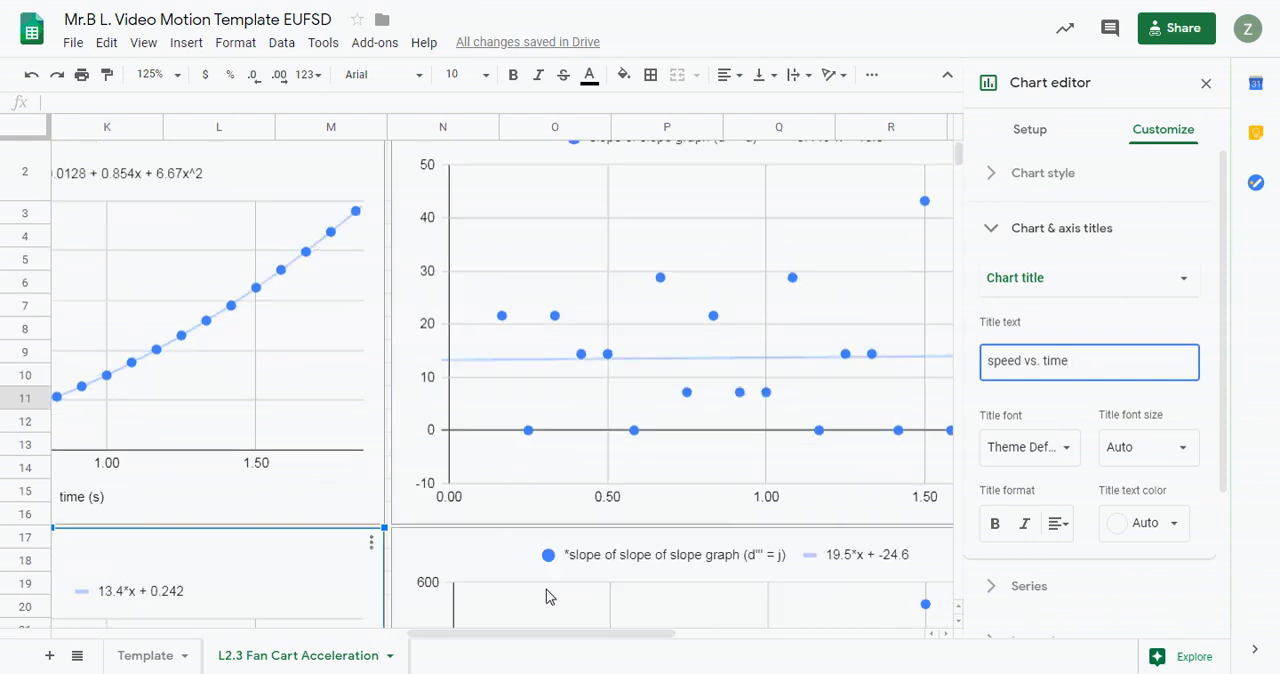
pyautogui.click(533, 178)
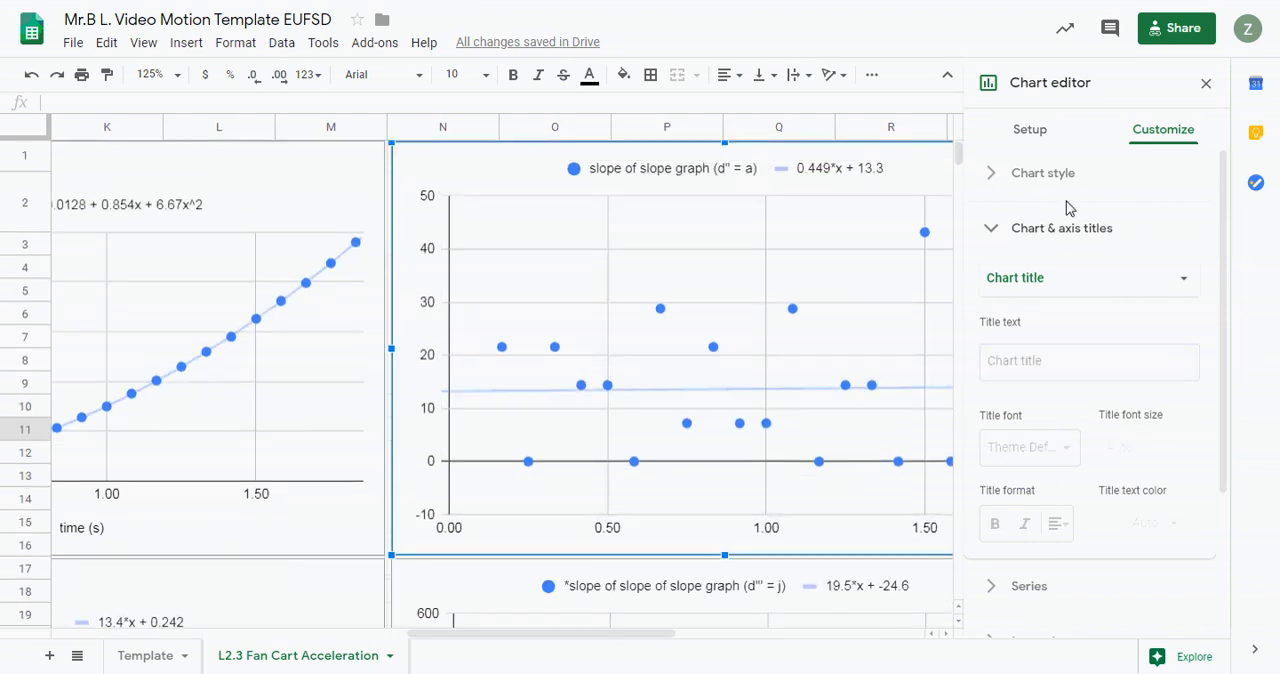
pyautogui.click(1021, 361)
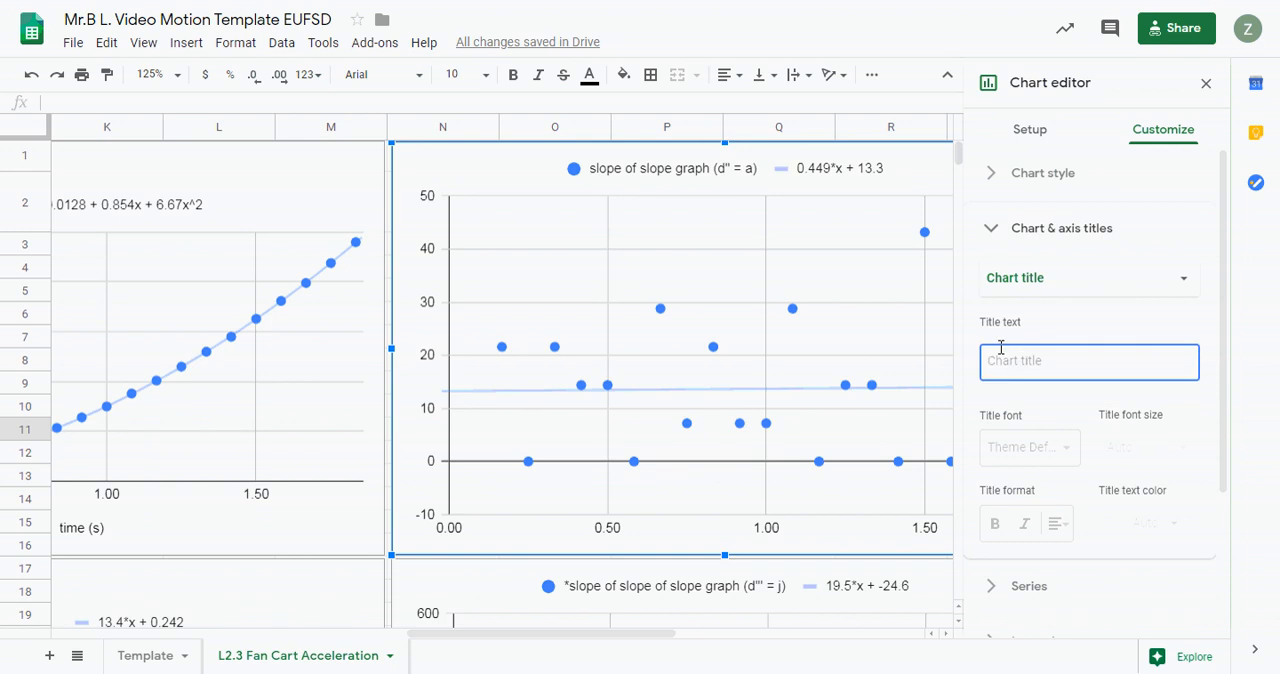
pyautogui.write('acceleration vs. time')
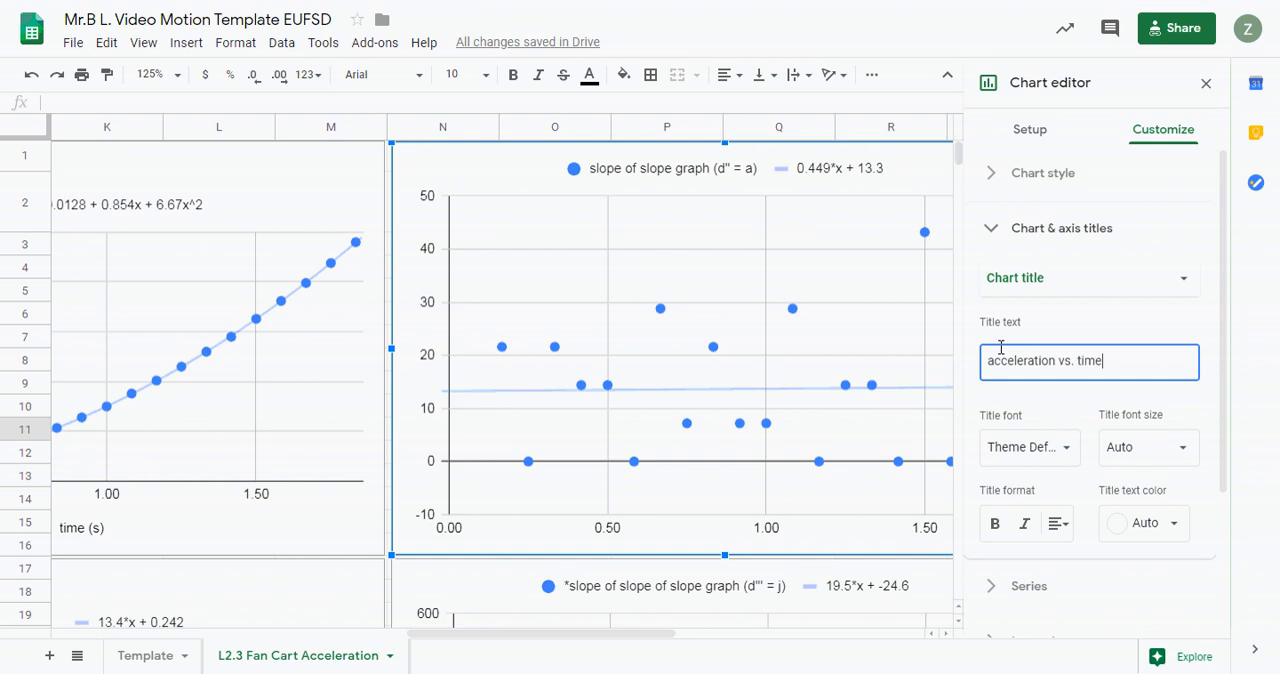
# - Give the acceleration vs. time chart the horizontal axis title "time (s)"
pyautogui.click(1071, 286)
pyautogui.click(1077, 333)
pyautogui.click(1048, 343)
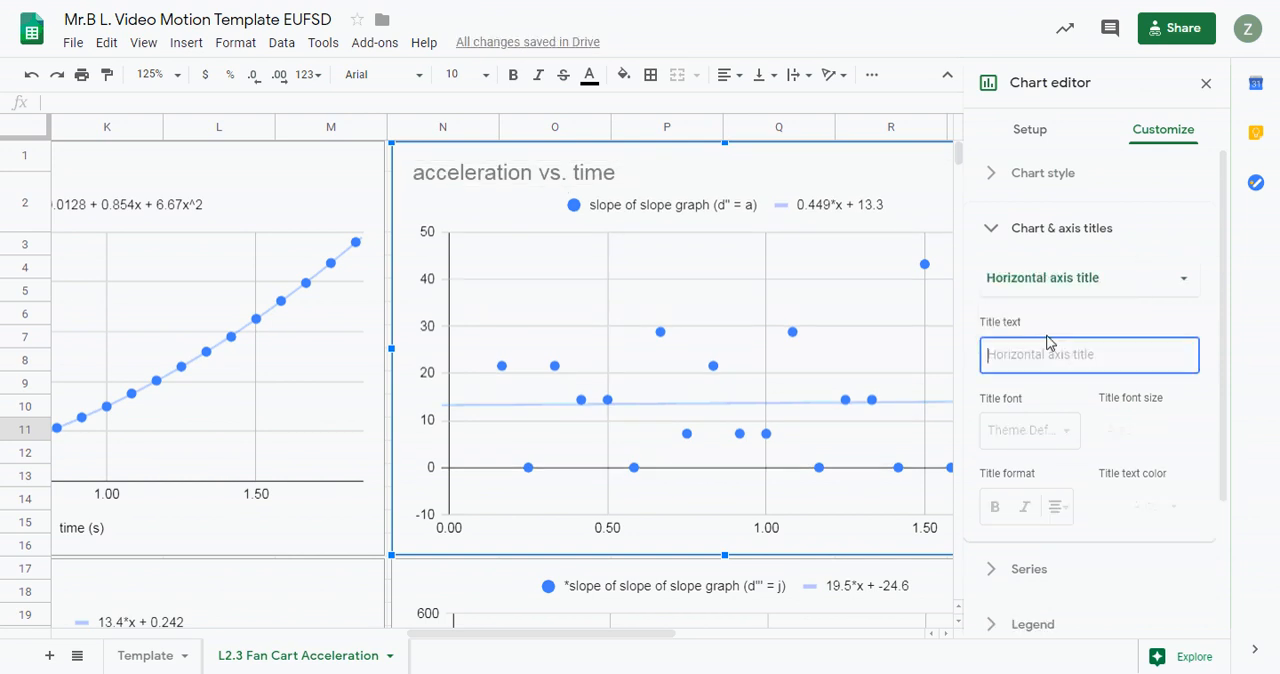
pyautogui.write('time (')
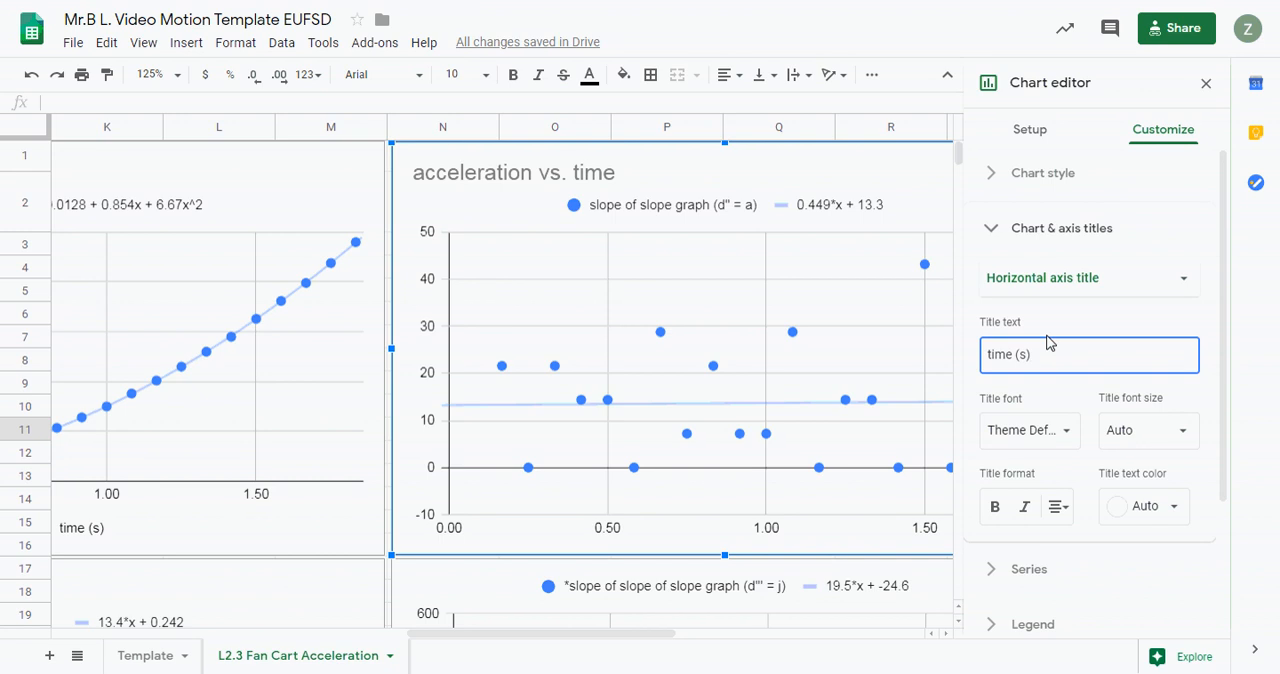
pyautogui.write('s)')
# - Give the acceleration vs. time chart the vertical axis title "acceleration (cm/s^2)"
pyautogui.click(1076, 285)
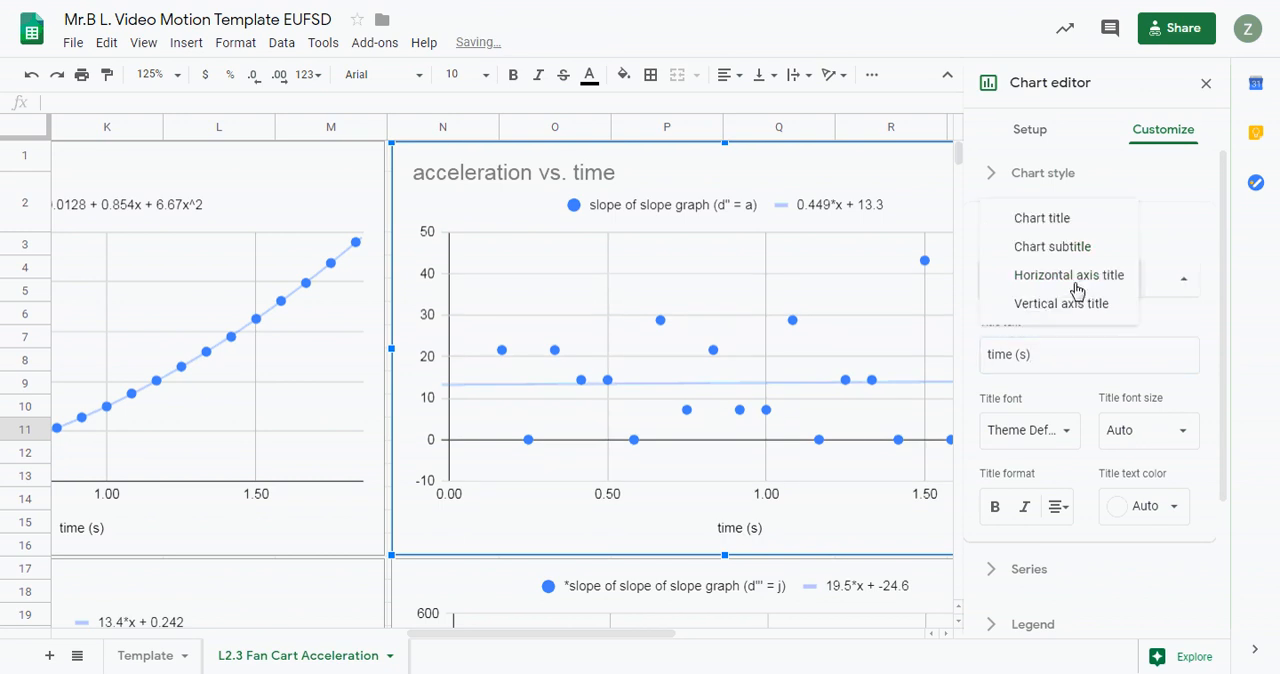
pyautogui.click(1073, 304)
pyautogui.click(1046, 355)
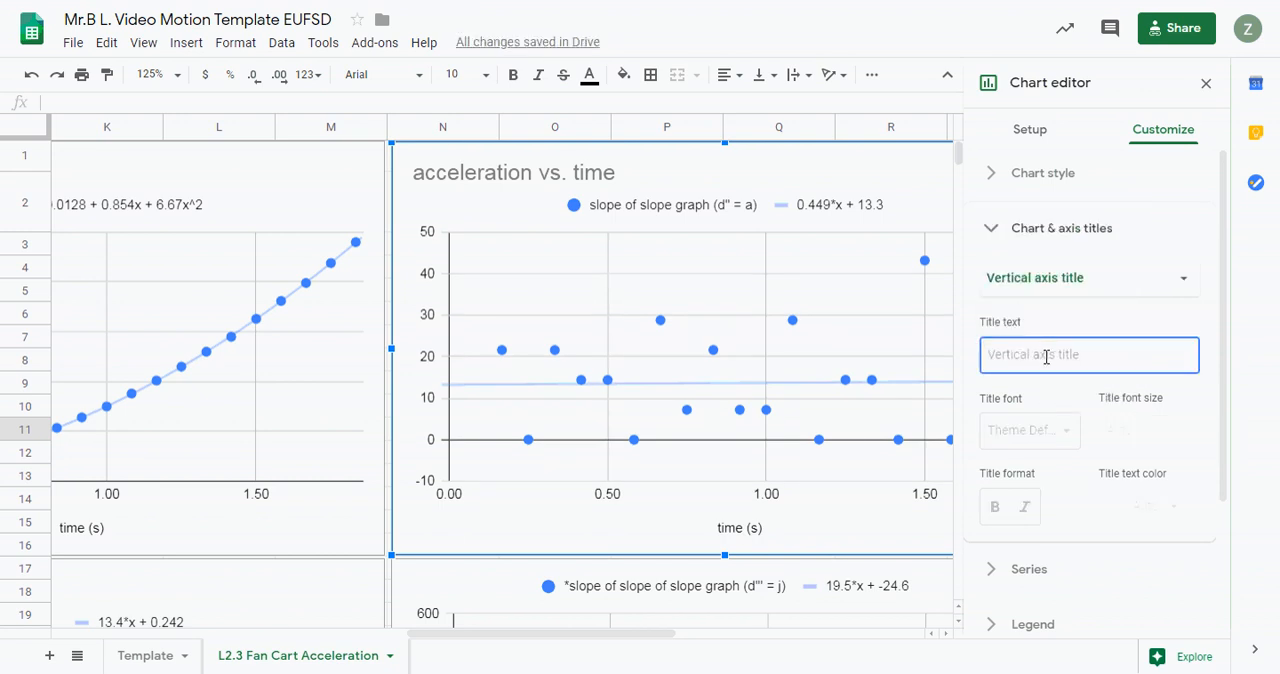
pyautogui.write('acceleration')
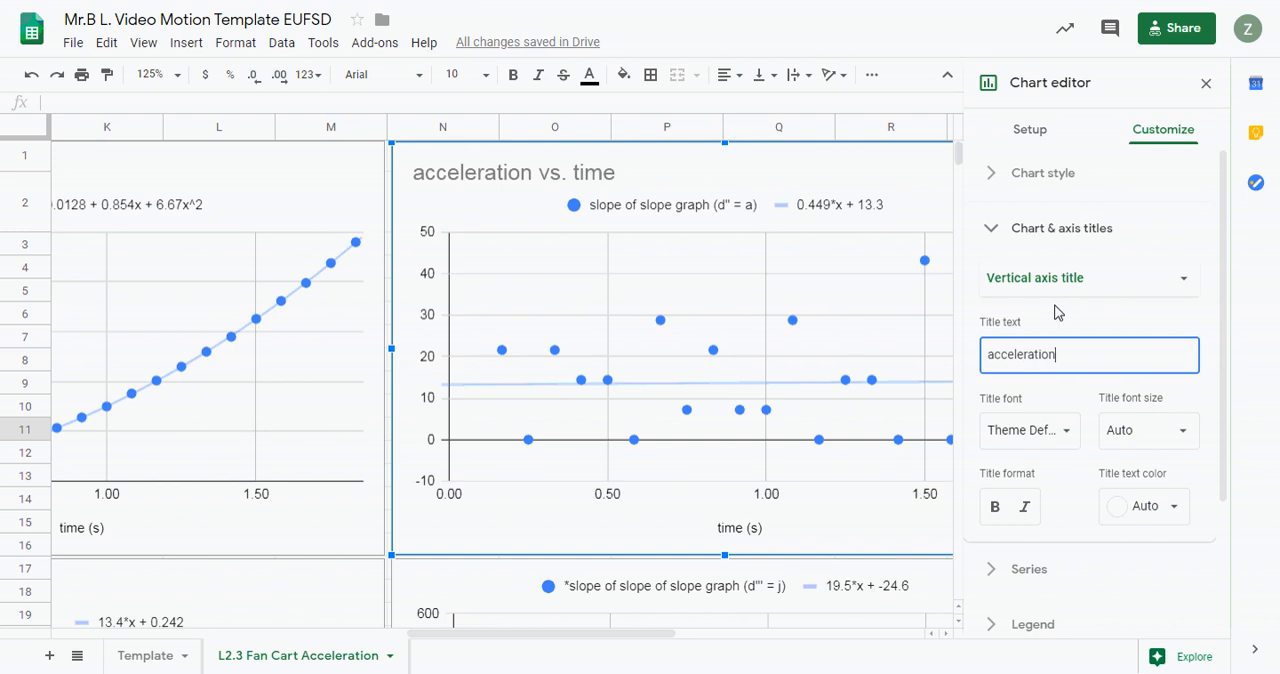
pyautogui.write(' (cm/s^2')
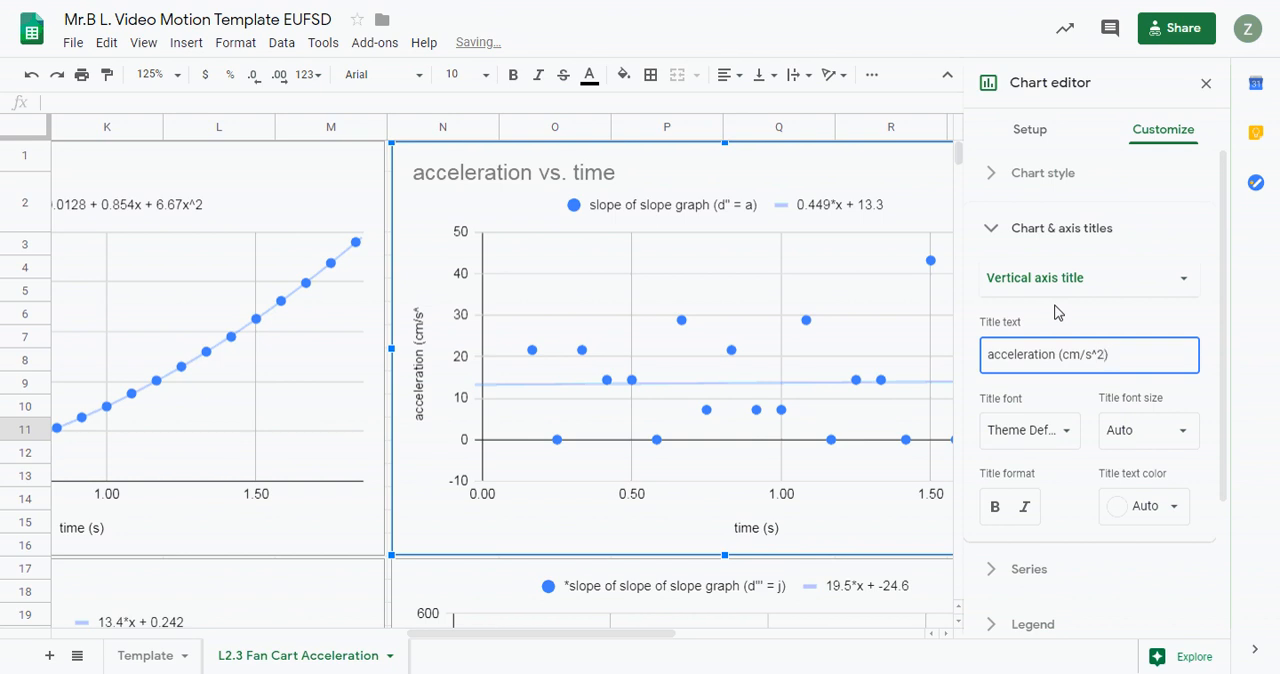
pyautogui.click(1051, 316)
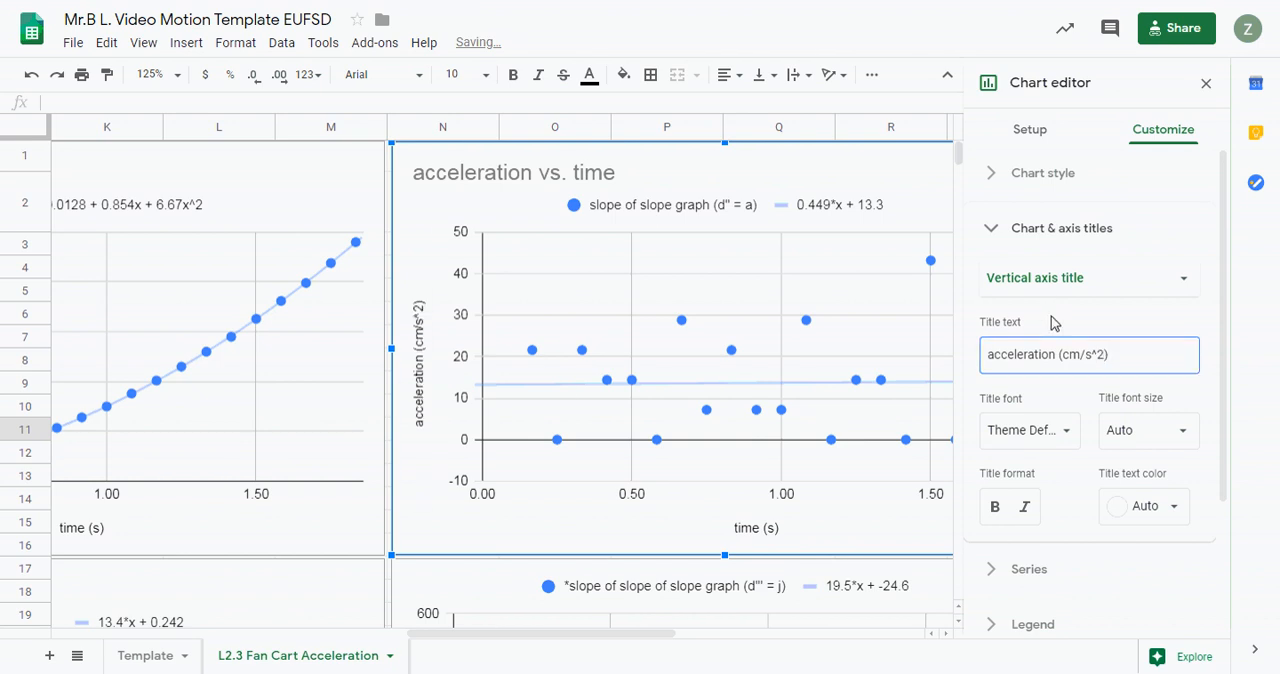
# - Give the slope of slope of slope graph chart below the vertical axis title "jerk (cm/s^3)"
pyautogui.scroll(-5, 728, 366)
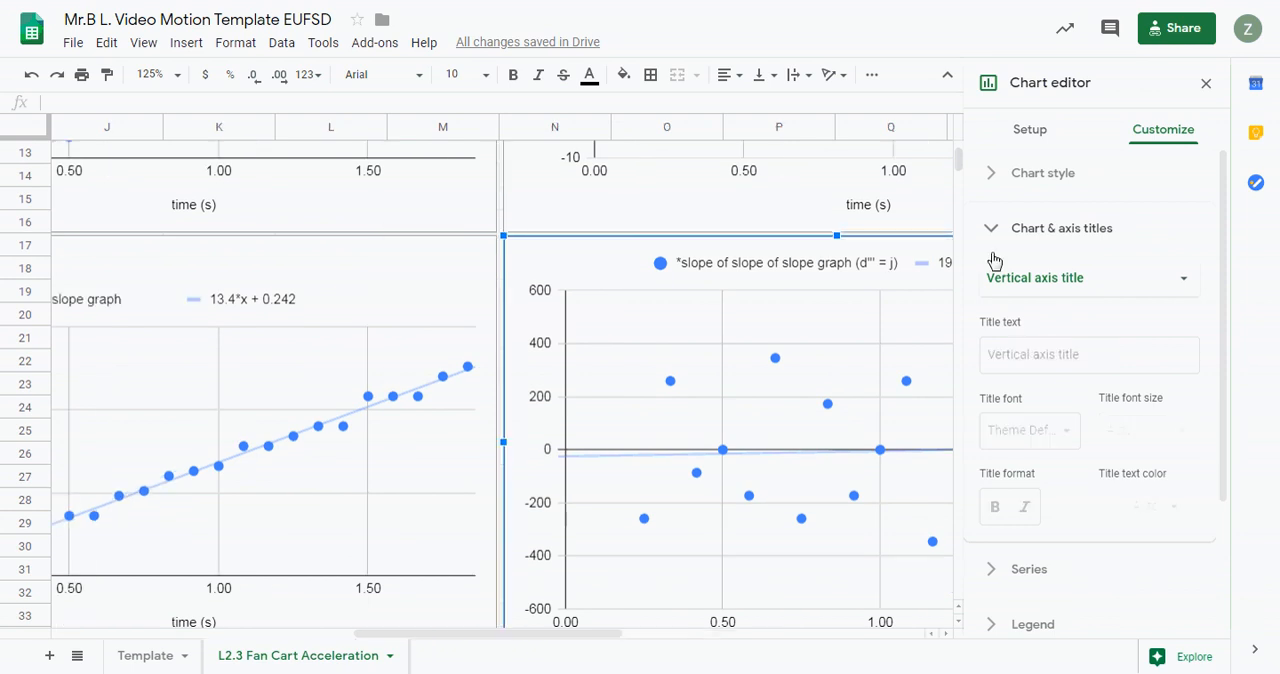
pyautogui.click(1029, 355)
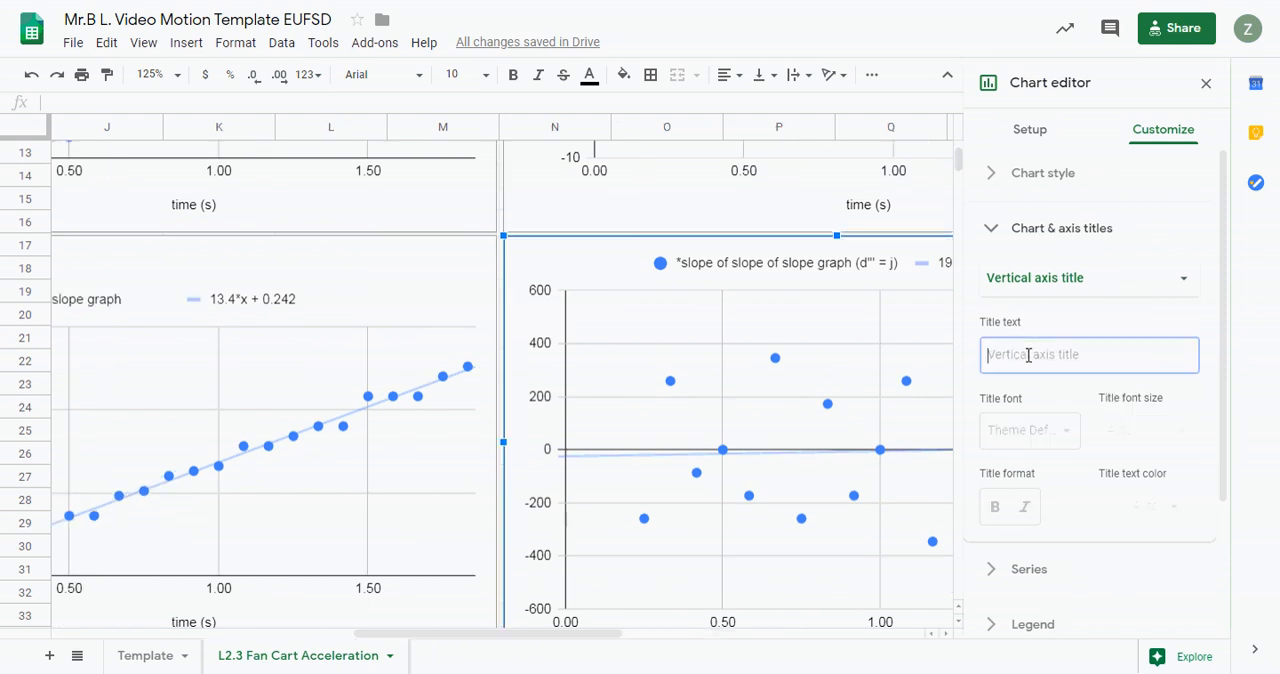
pyautogui.write('jerk (cm/s^3')
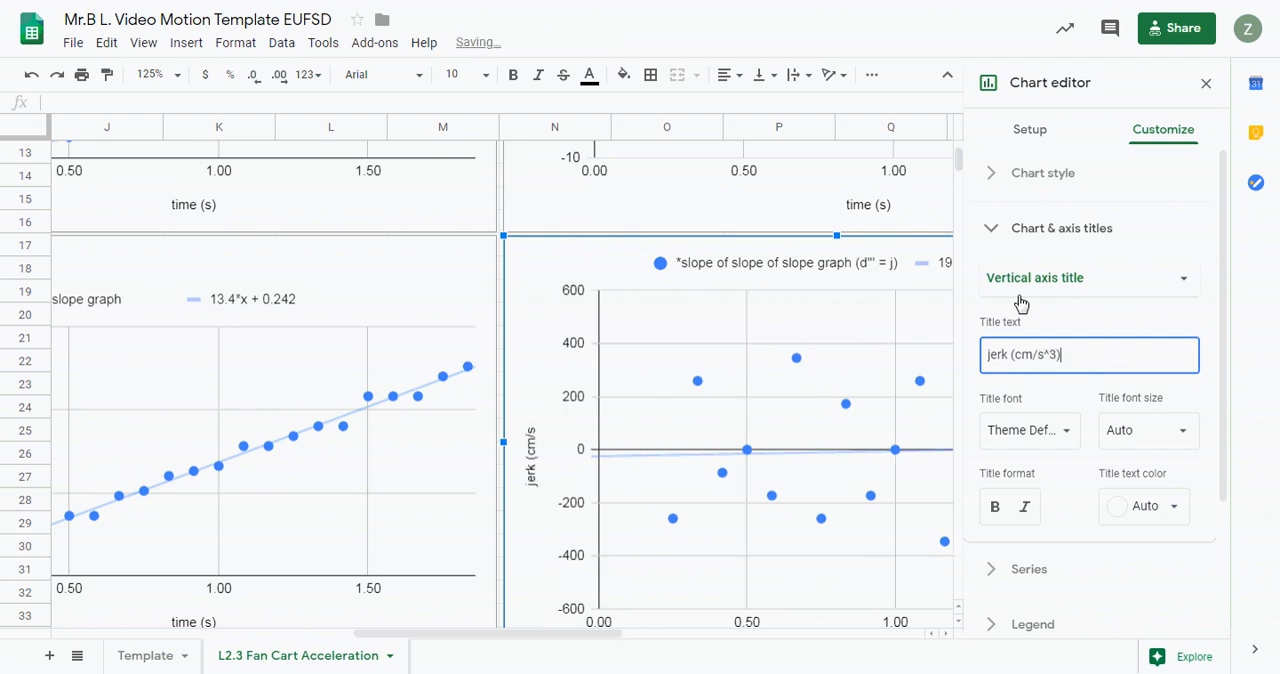
pyautogui.click(1068, 320)
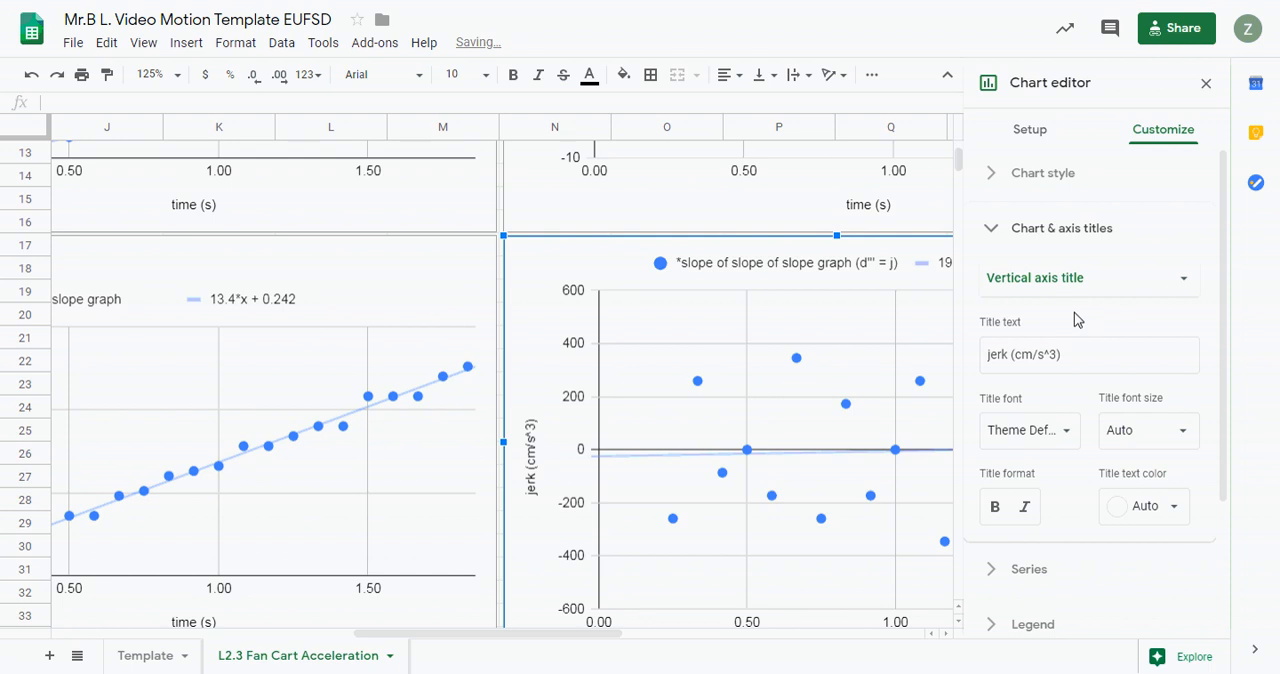
# - Give the jerk chart the horizontal axis title "time (s)"
pyautogui.click(1095, 283)
pyautogui.click(1092, 244)
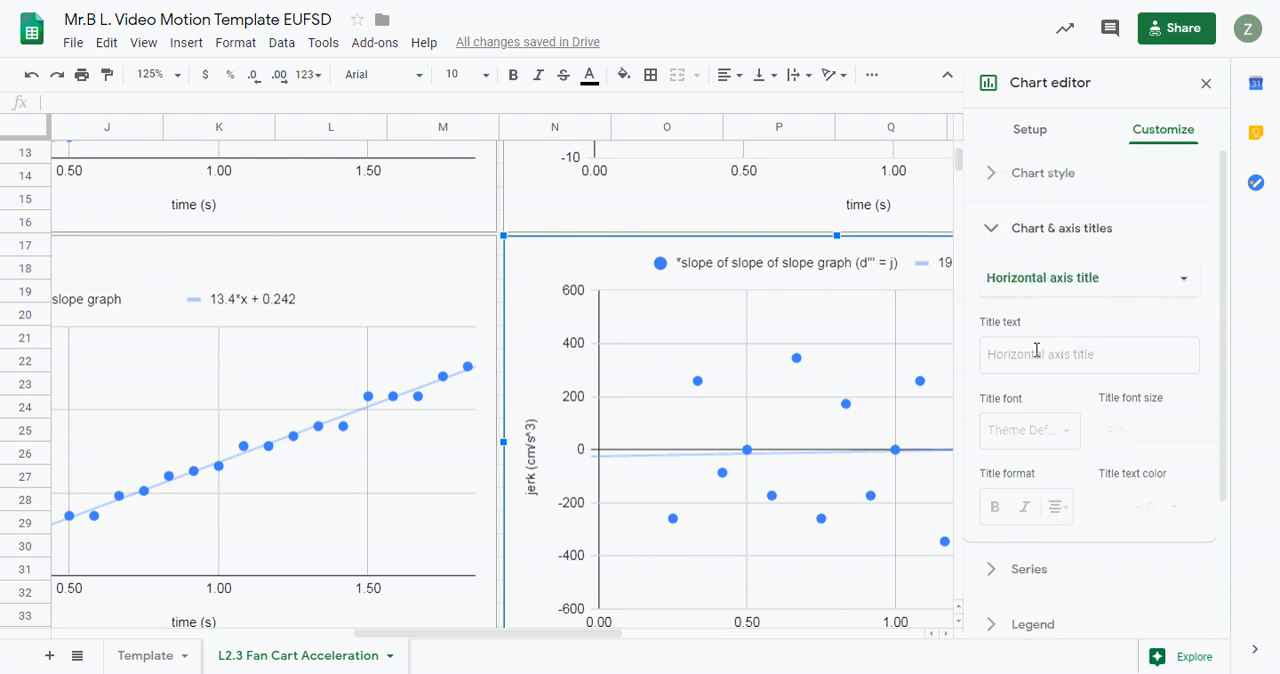
pyautogui.click(1037, 349)
pyautogui.write('time (s')
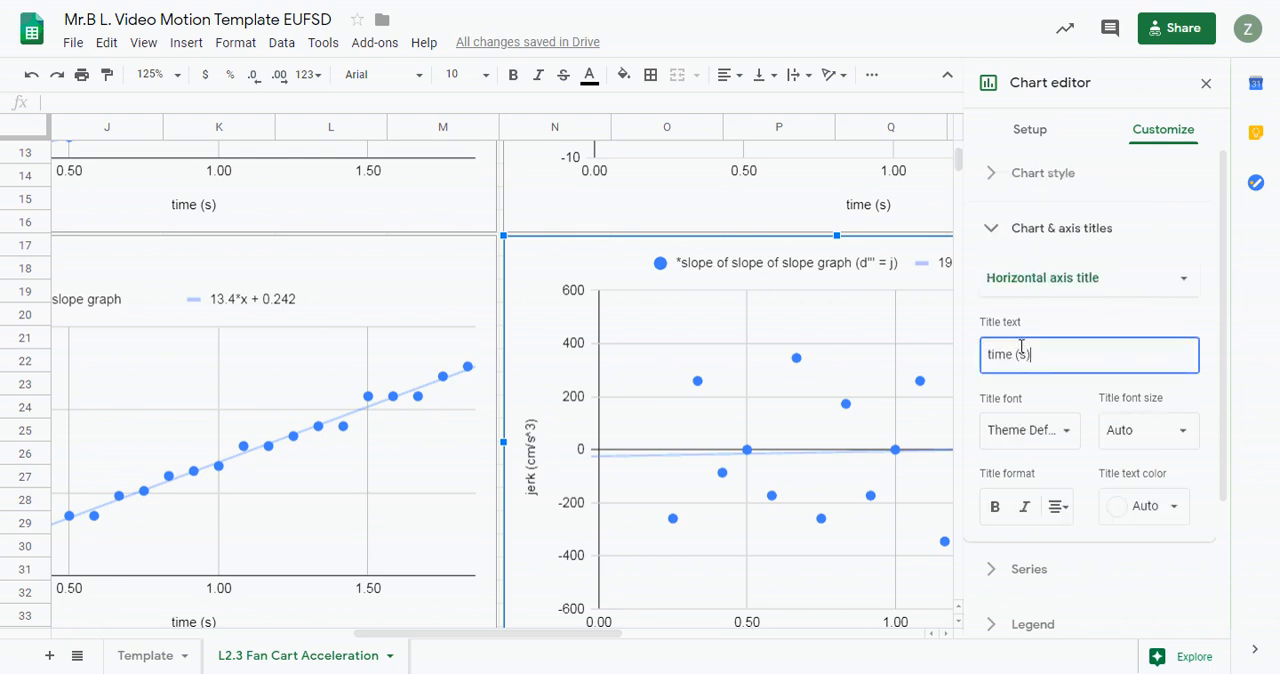
# - Set the jerk chart's main title to "jerk vs. time" and close the chart editor
pyautogui.click(1050, 280)
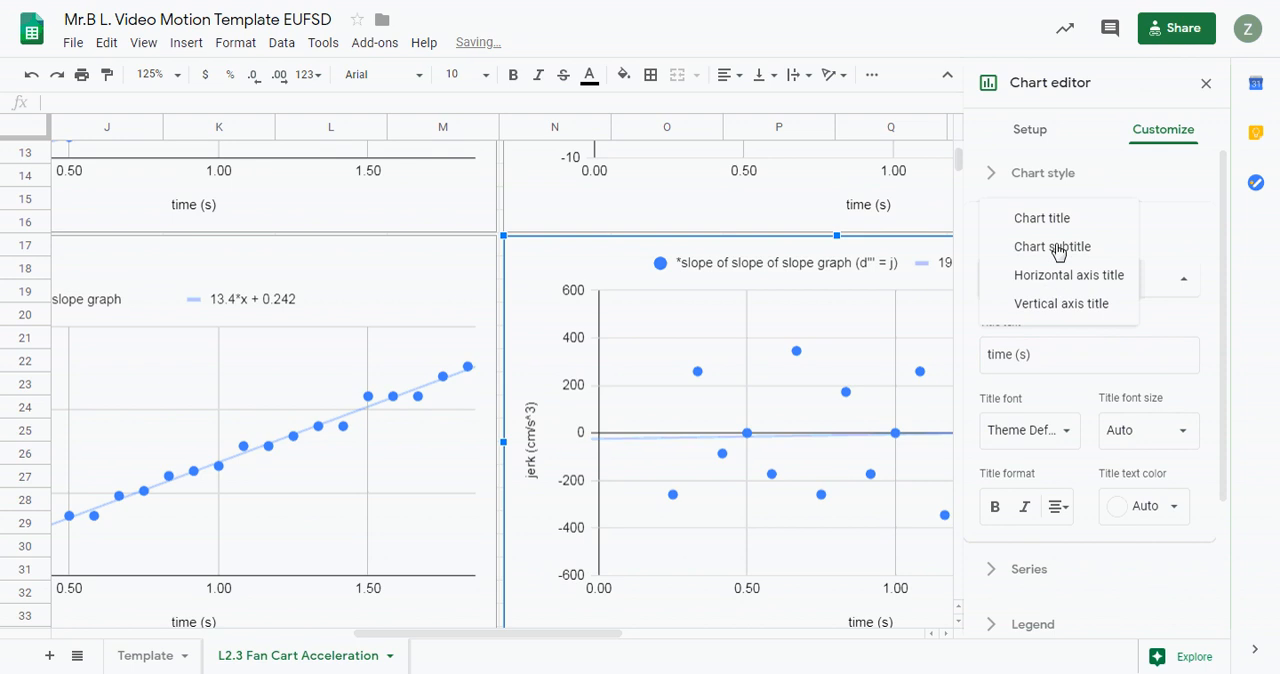
pyautogui.click(1058, 229)
pyautogui.click(1022, 350)
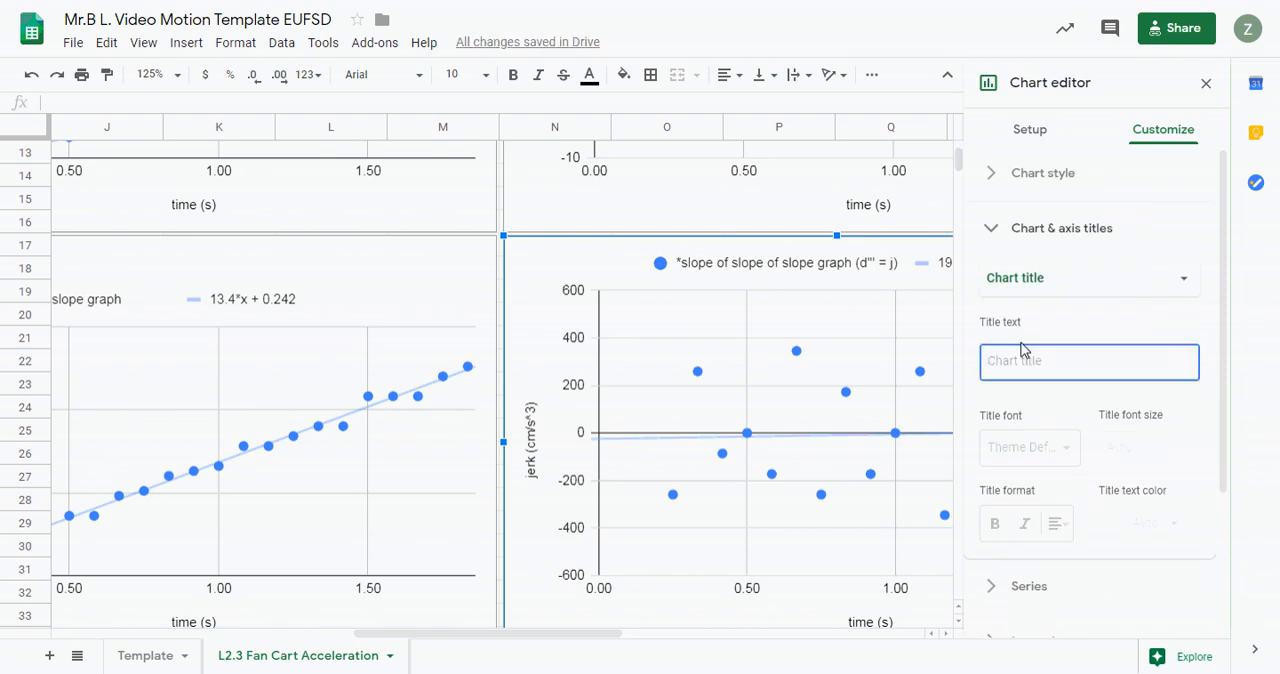
pyautogui.write('jerk v')
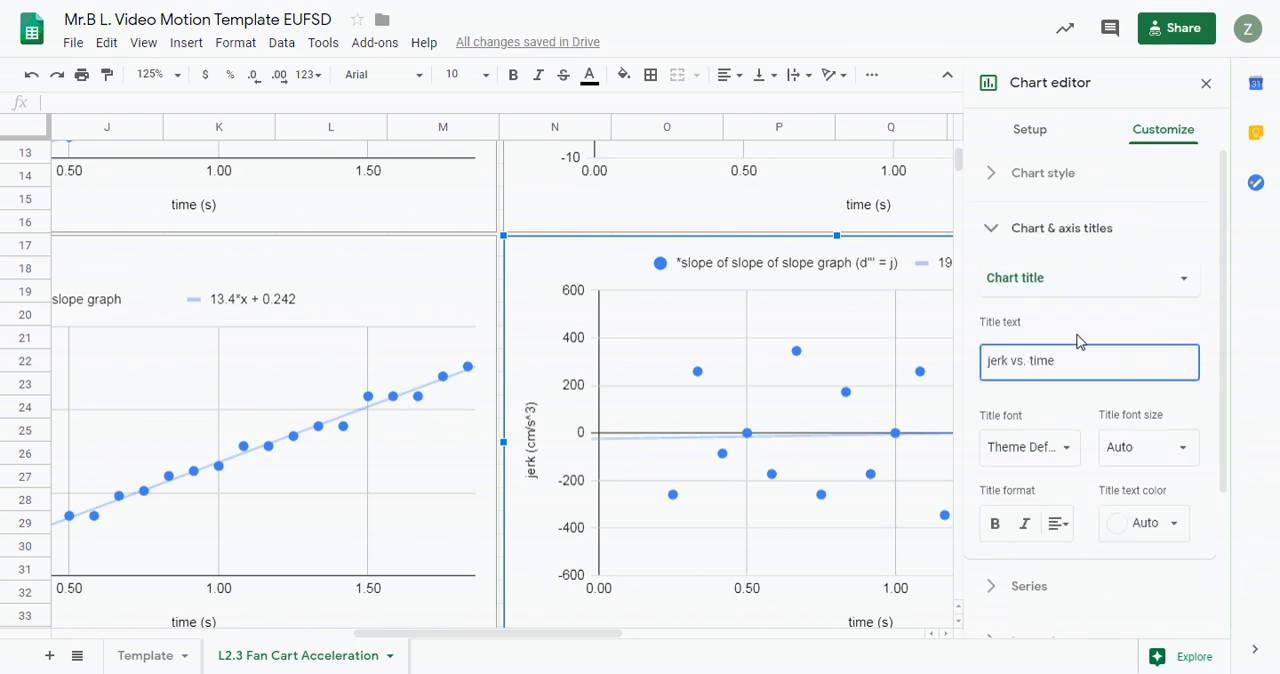
pyautogui.write('s. time')
pyautogui.click(1206, 83)
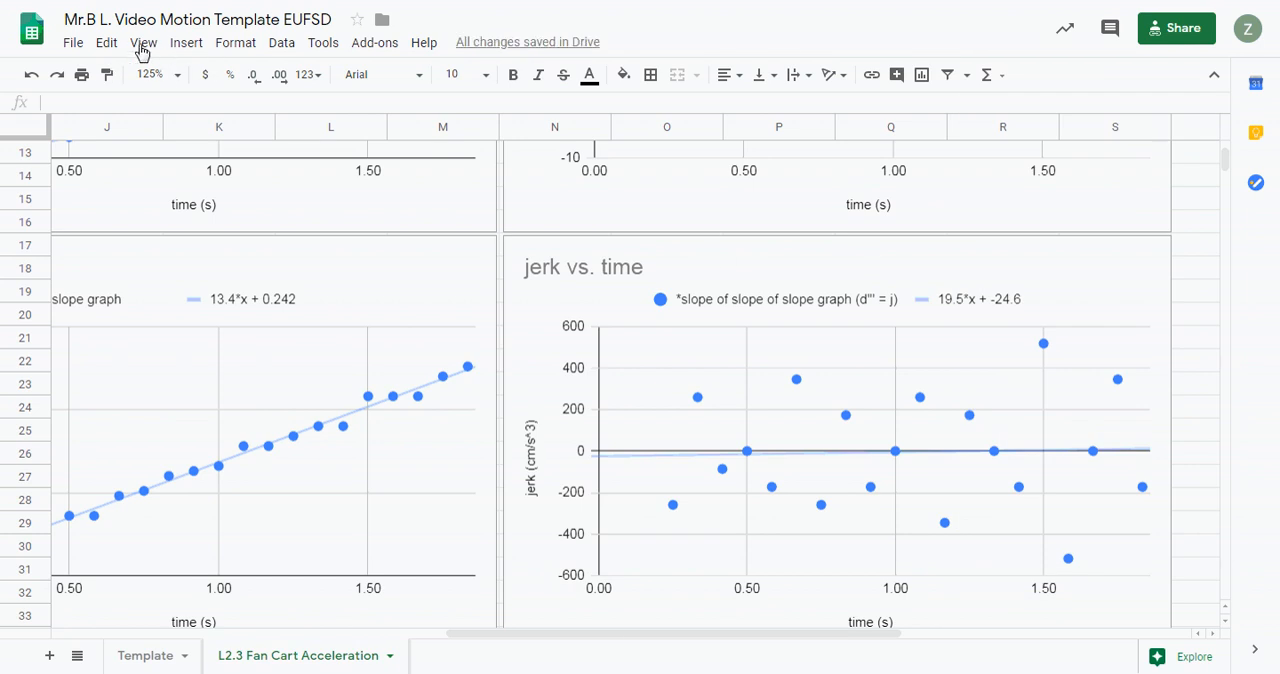
# - Set the sheet zoom to 90% and look over the data table and the four titled graphs
pyautogui.click(177, 75)
pyautogui.click(174, 166)
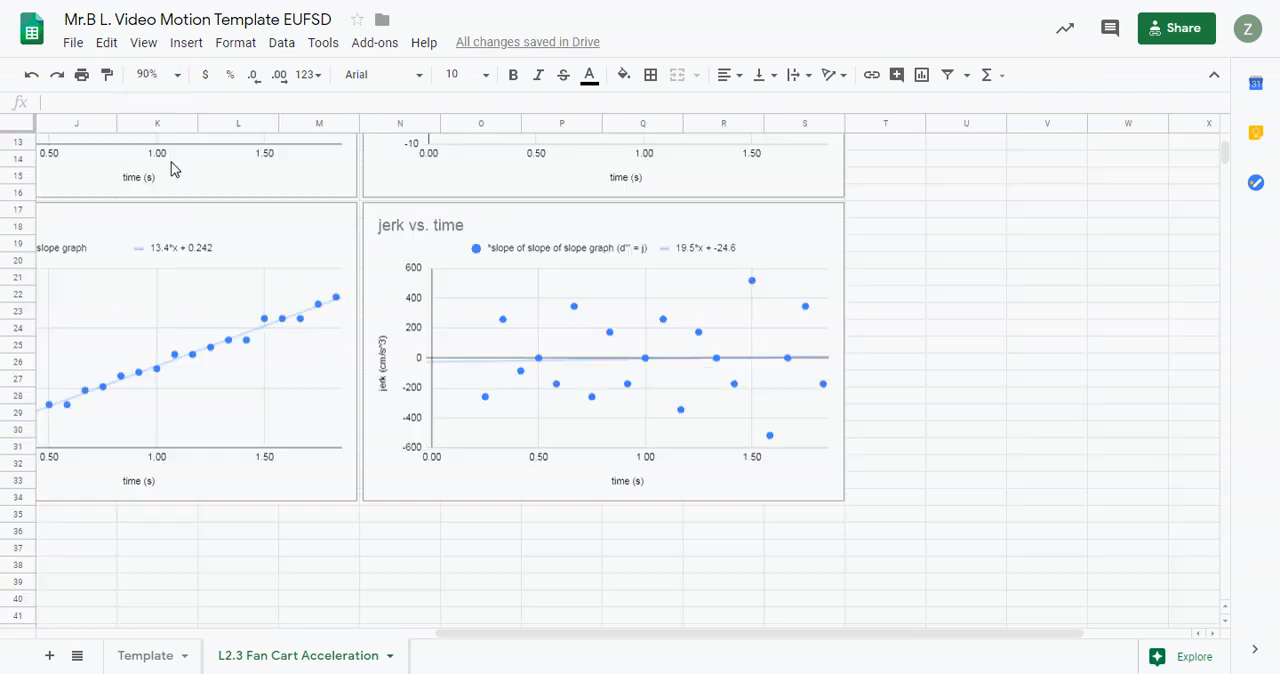
pyautogui.scroll(5, 686, 511)
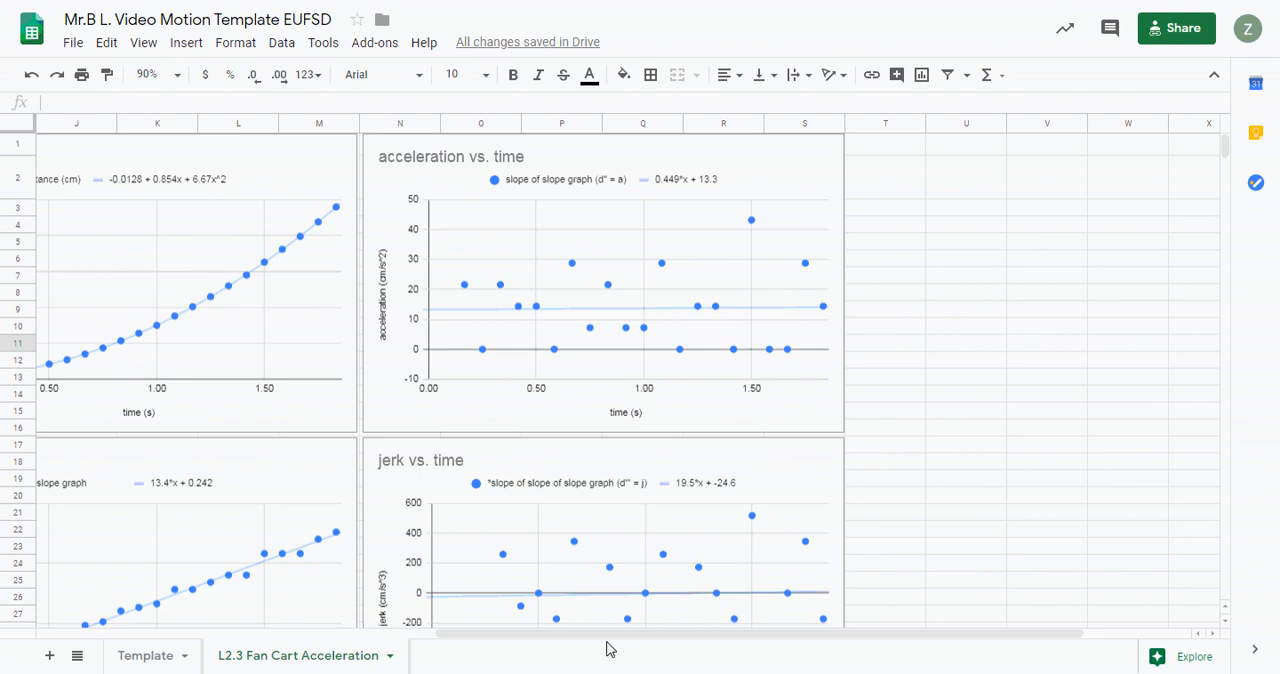
pyautogui.moveTo(608, 633); pyautogui.dragTo(265, 628)
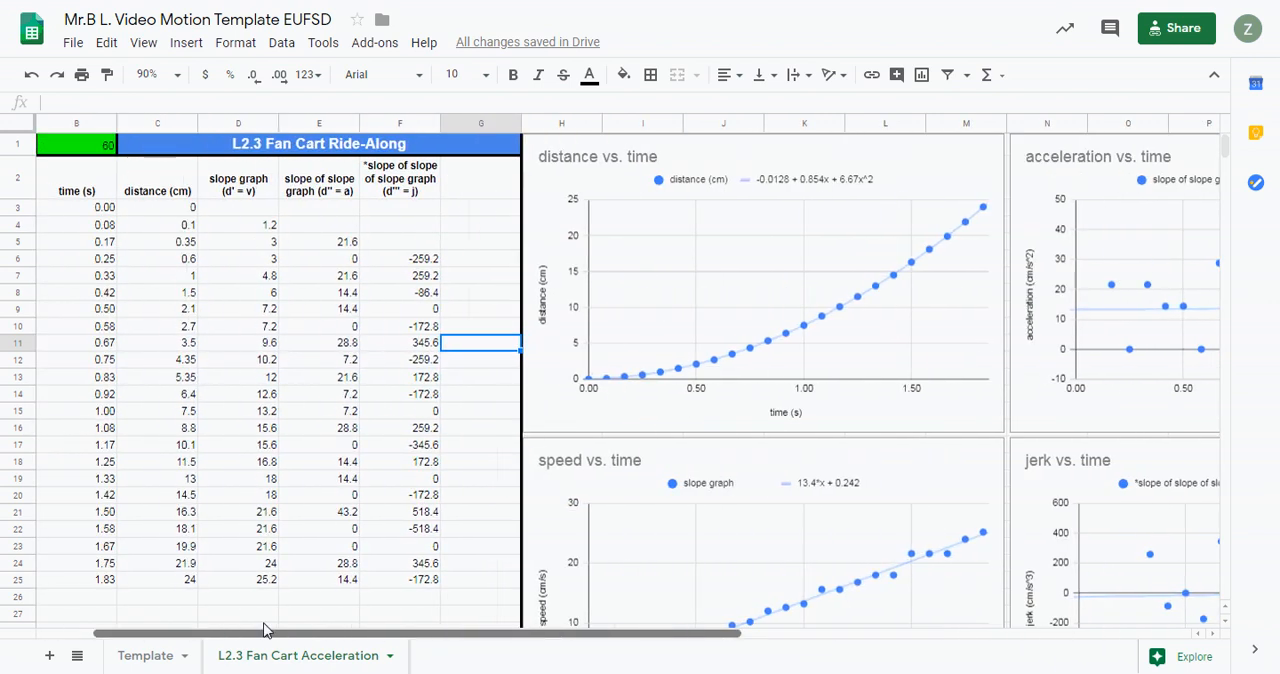
pyautogui.scroll(-2, 530, 445)
pyautogui.scroll(2, 530, 445)
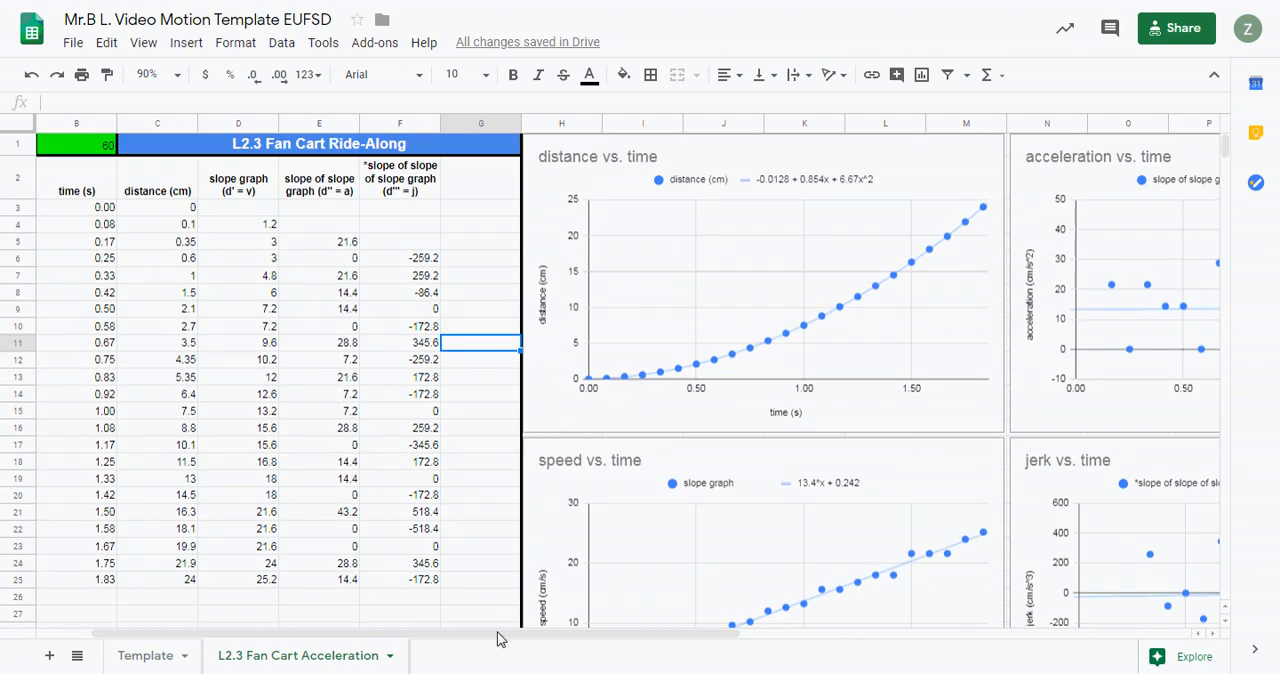
pyautogui.moveTo(500, 640); pyautogui.dragTo(443, 643)
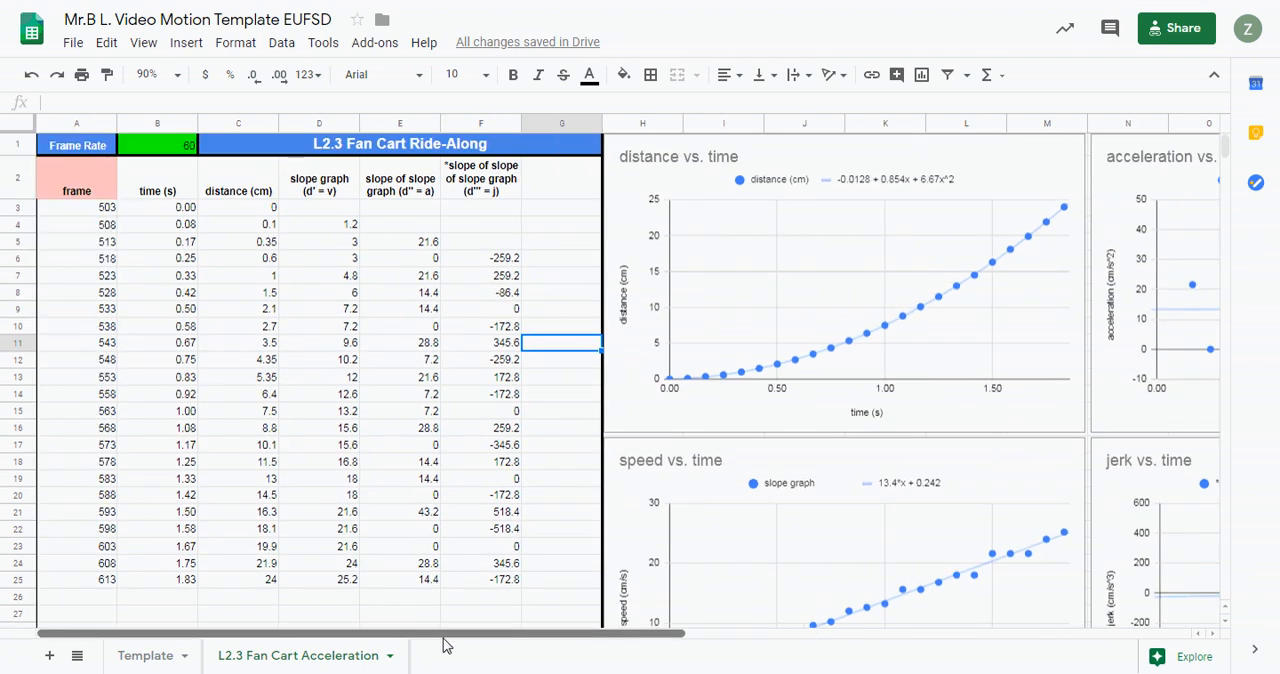
# - Open the print settings for the current sheet and turn off custom page breaks
pyautogui.click(82, 75)
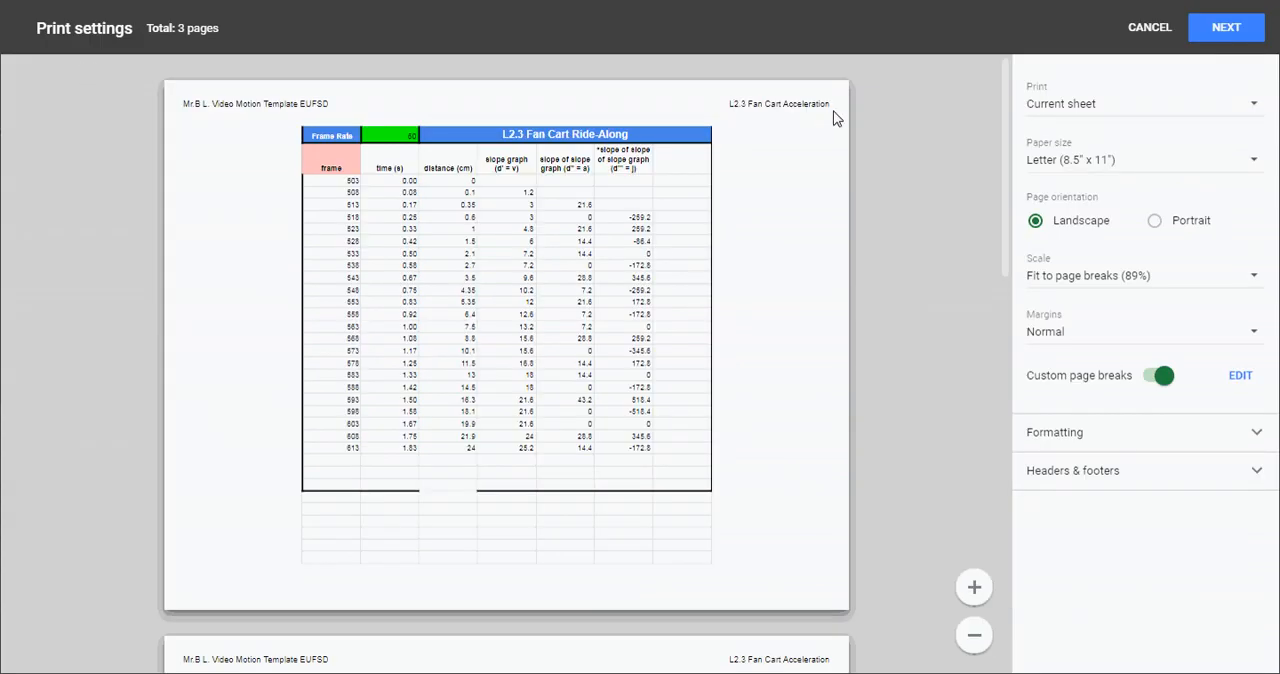
pyautogui.click(1160, 375)
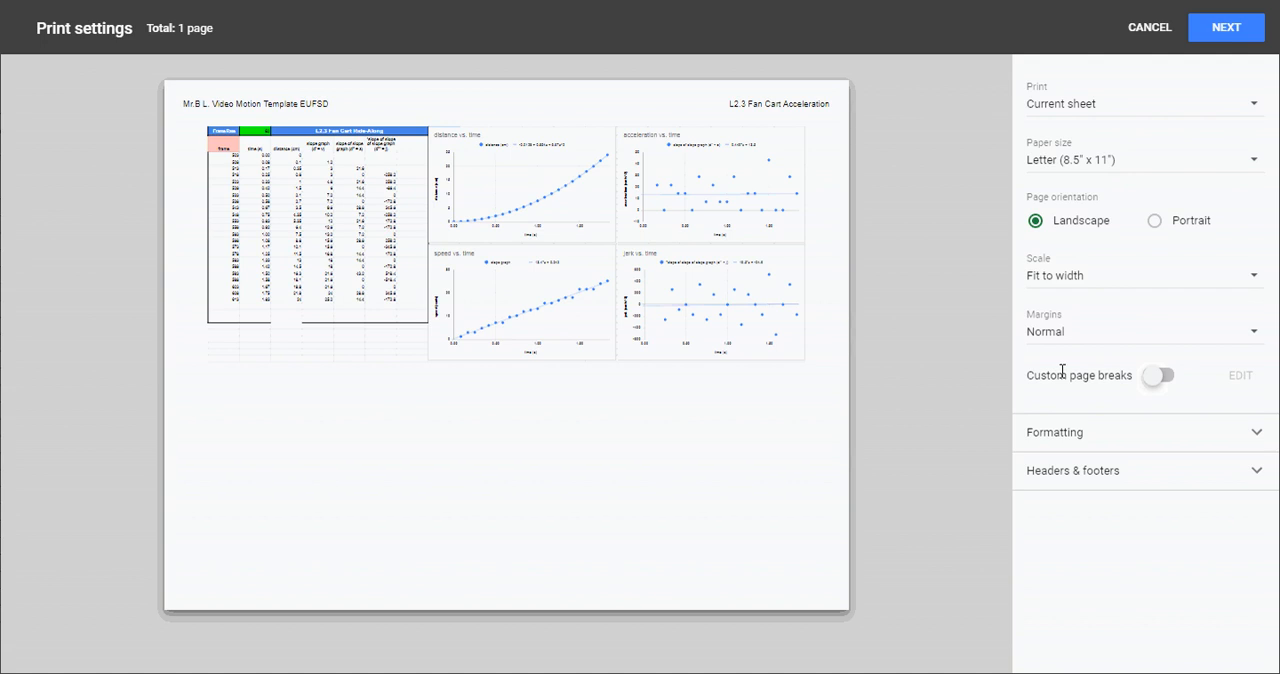
# - Remove the workbook title and sheet name from the printed page's headers
pyautogui.click(1257, 470)
pyautogui.click(1036, 540)
pyautogui.click(1036, 574)
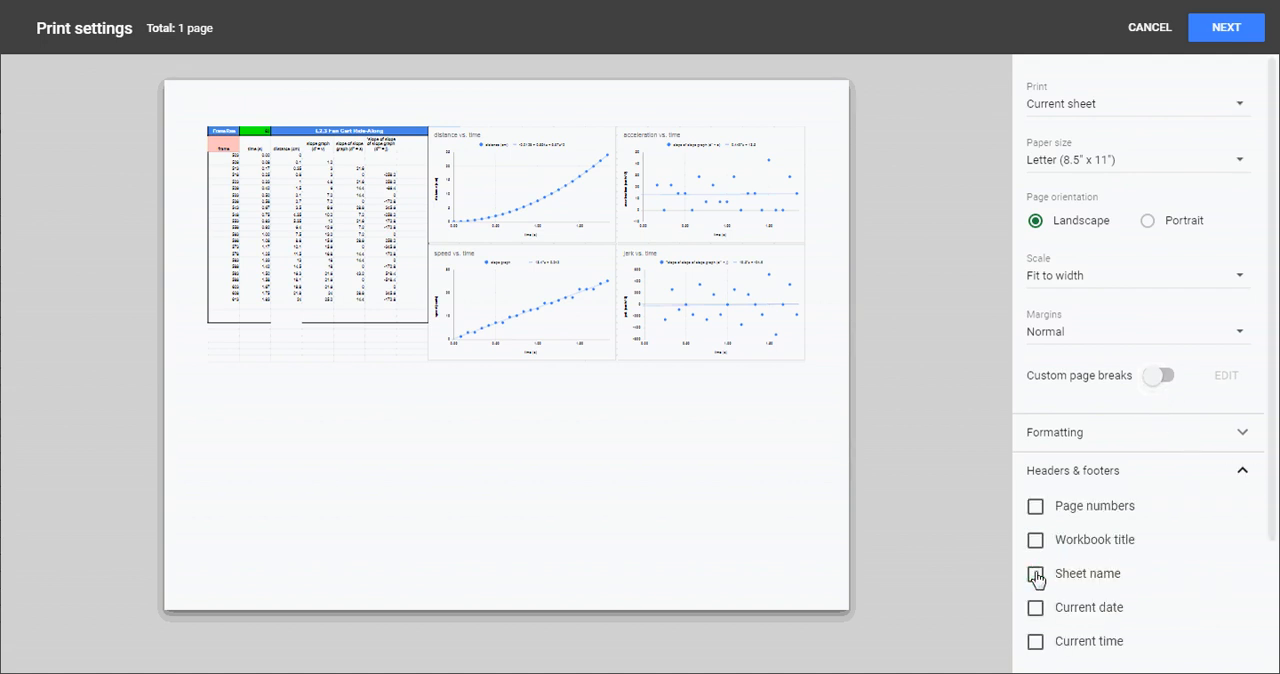
pyautogui.click(1200, 478)
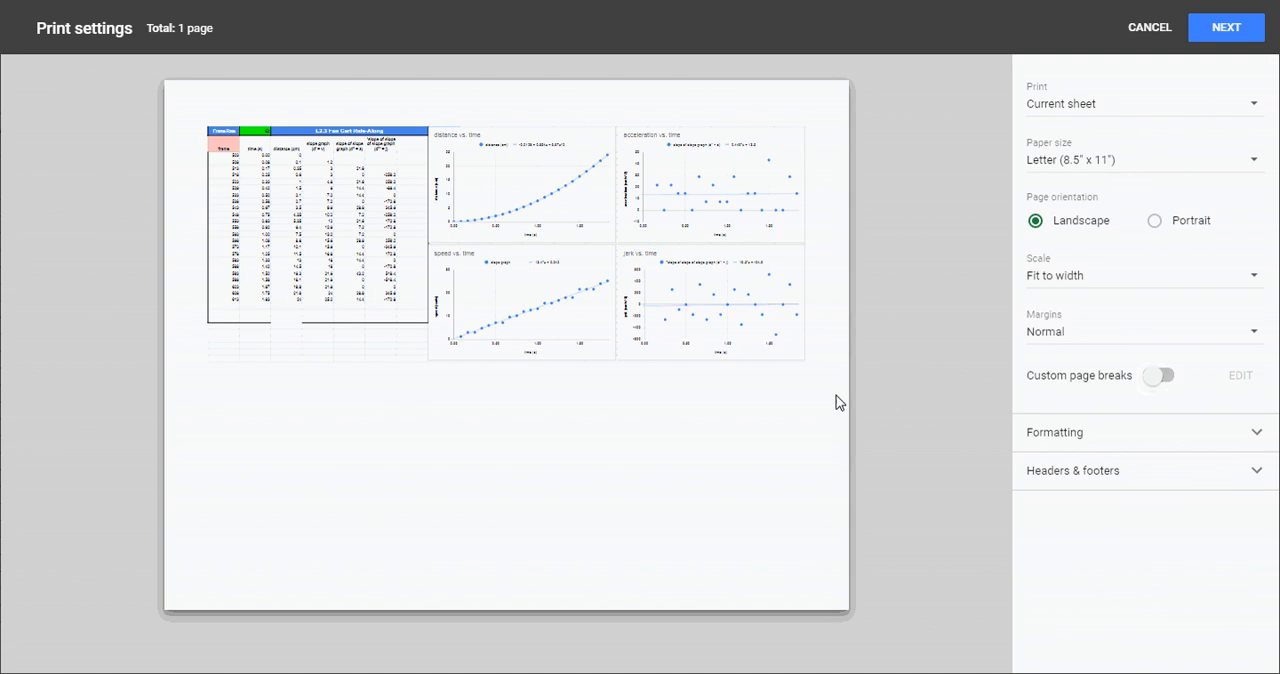
# - Include the workbook title, sheet name, current date, current time and page numbers in the printed headers and footers
pyautogui.click(1257, 476)
pyautogui.click(1035, 542)
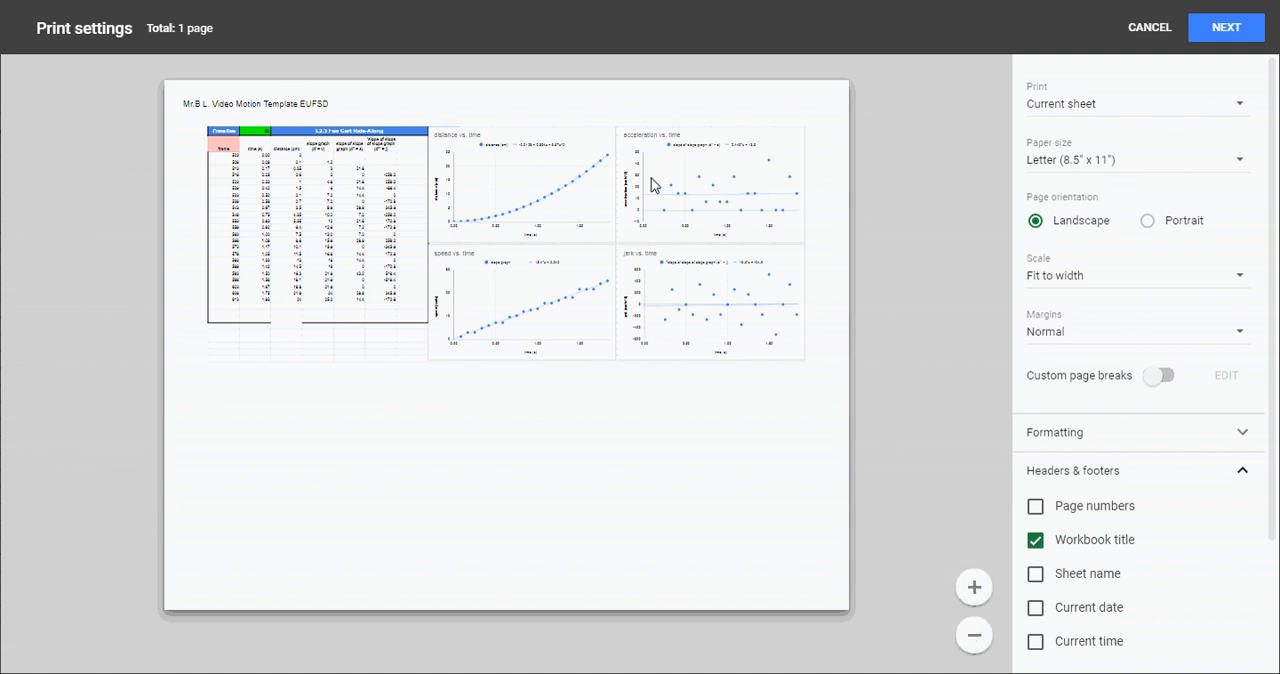
pyautogui.click(1037, 575)
pyautogui.click(1036, 607)
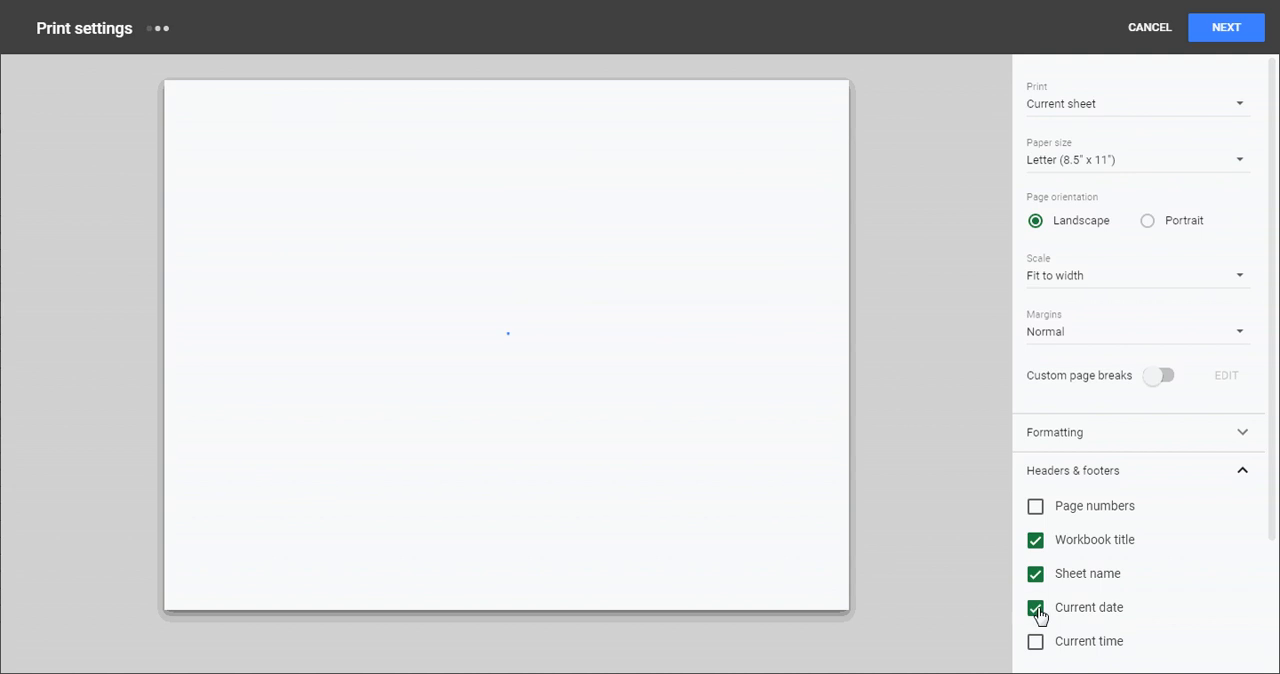
pyautogui.click(1036, 643)
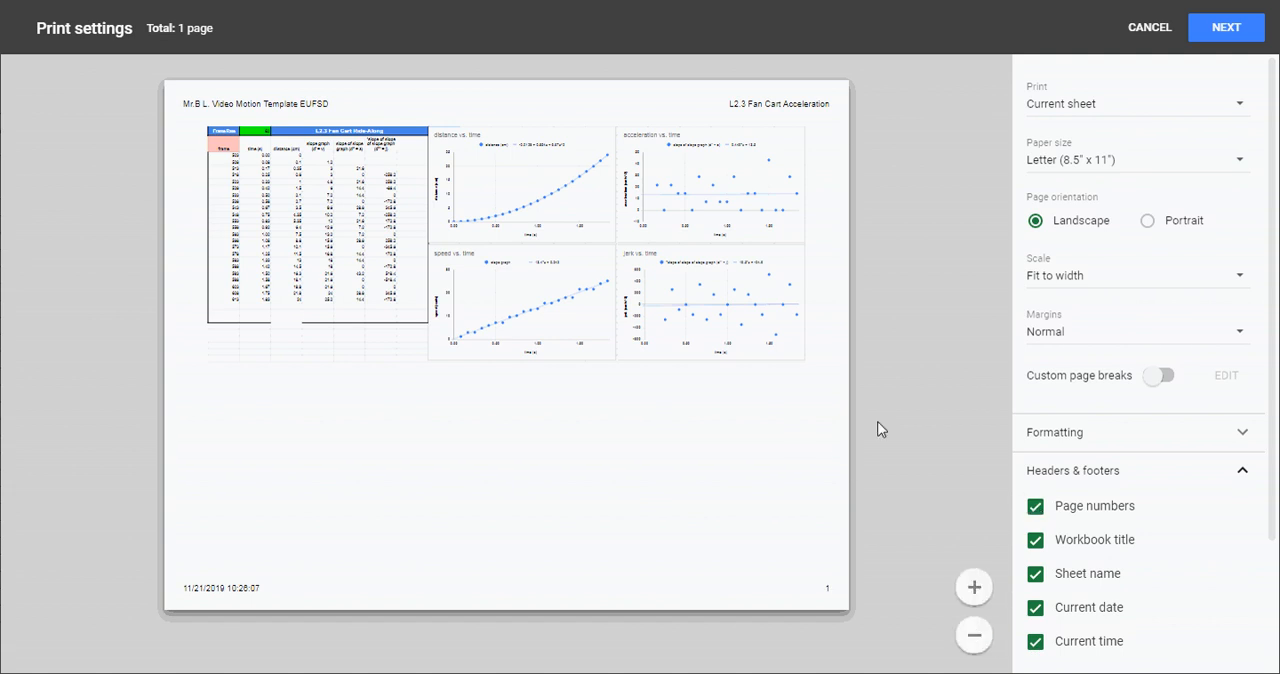
pyautogui.click(1244, 475)
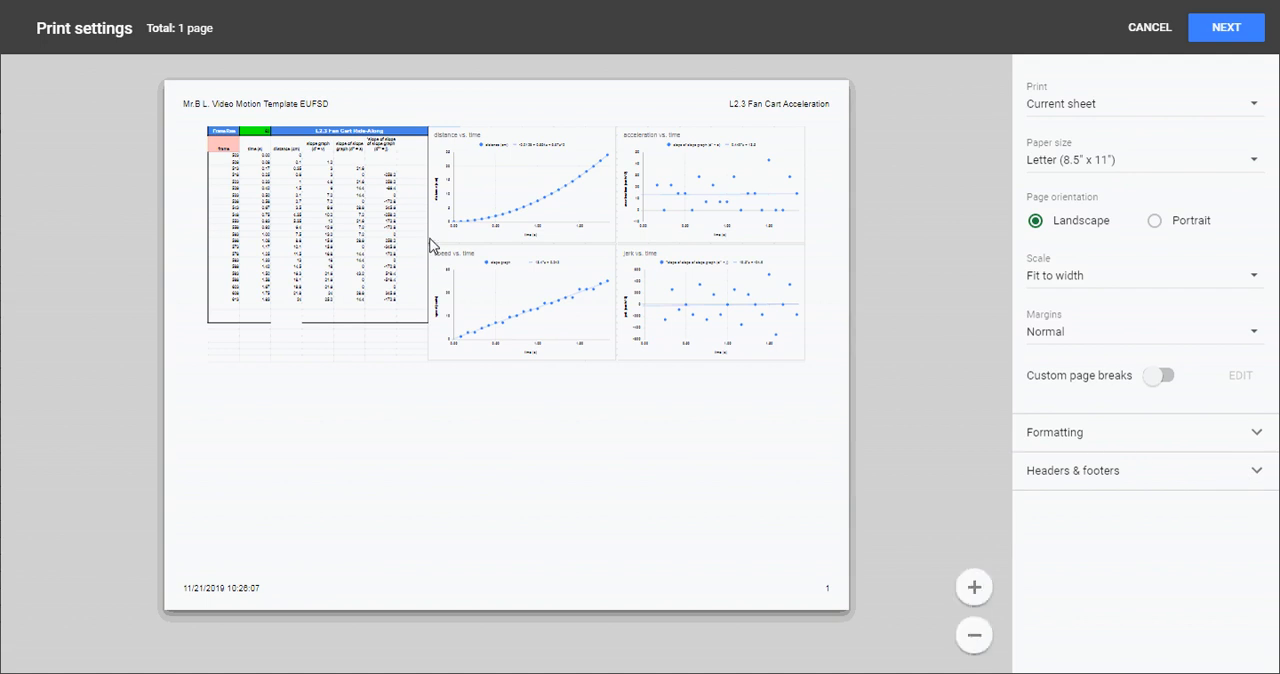
# - Turn on custom page breaks and place them after column E, after column K and below row 29
pyautogui.click(1160, 376)
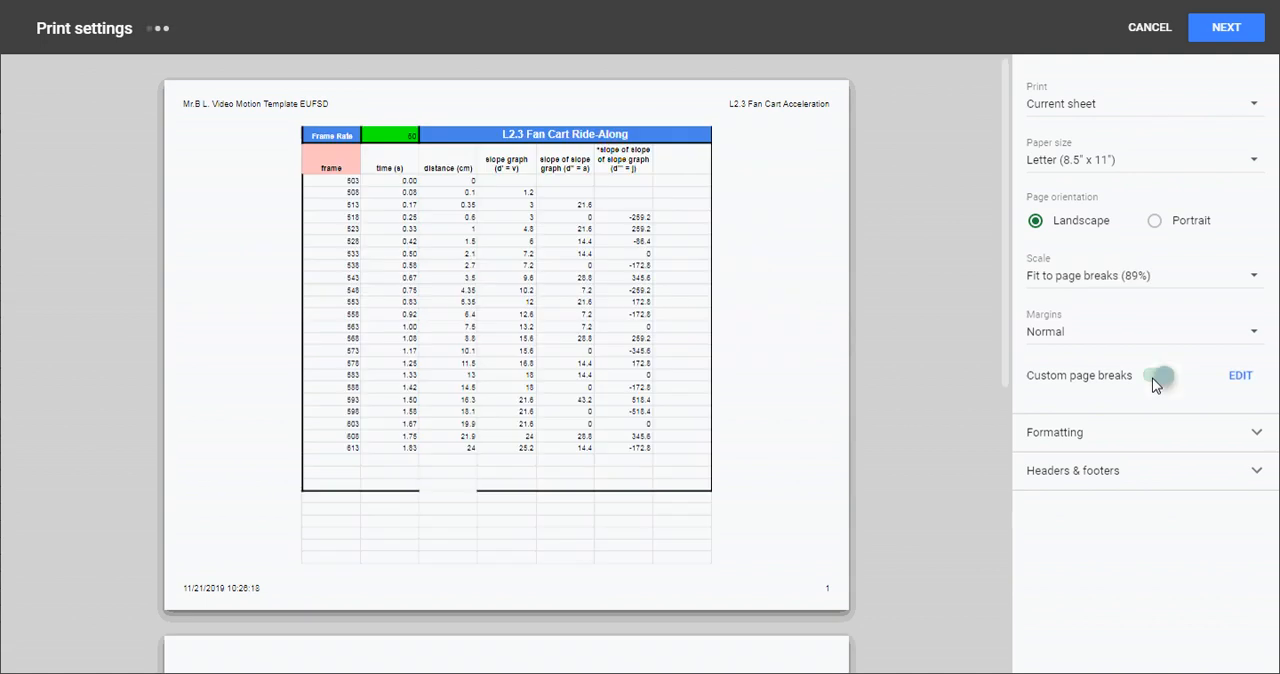
pyautogui.click(1240, 377)
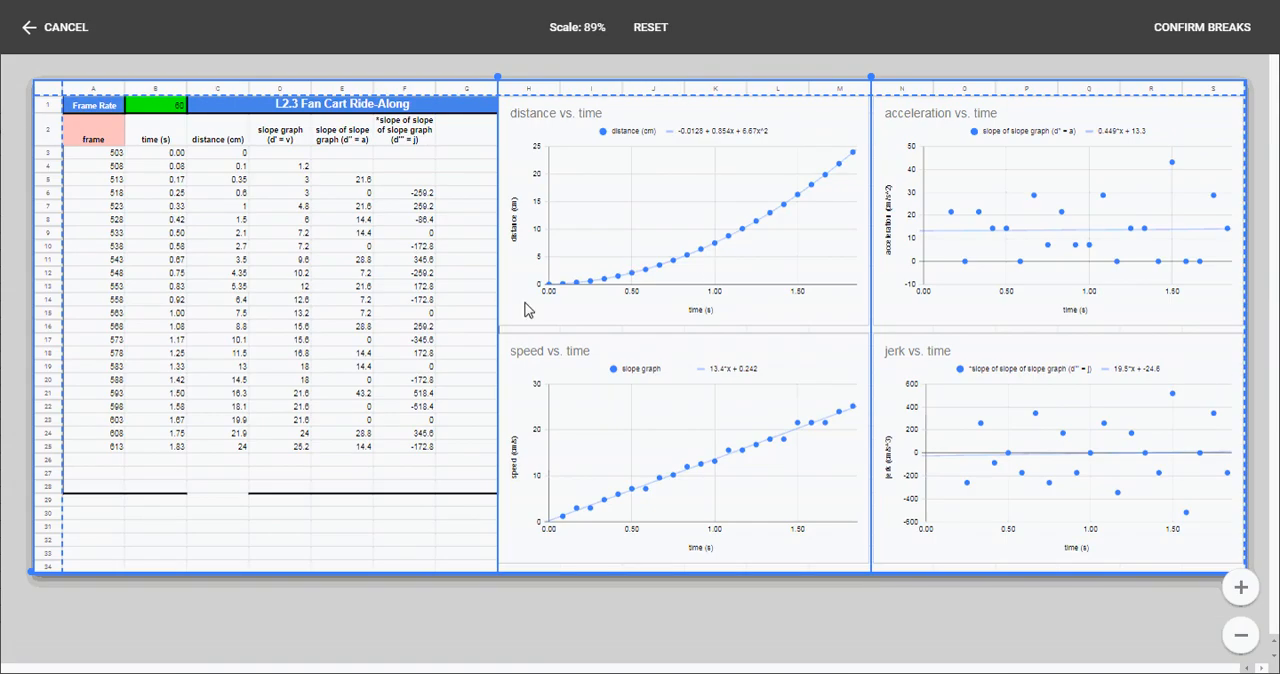
pyautogui.moveTo(498, 305); pyautogui.dragTo(373, 305)
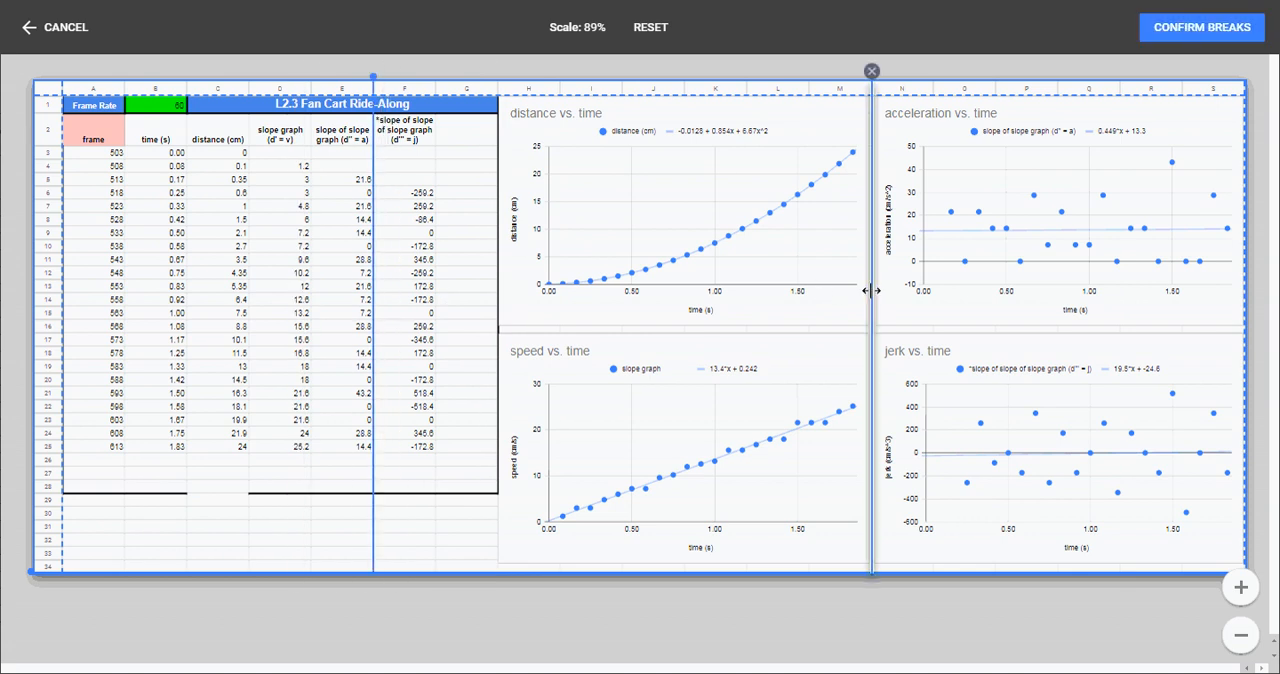
pyautogui.moveTo(871, 291); pyautogui.dragTo(746, 291)
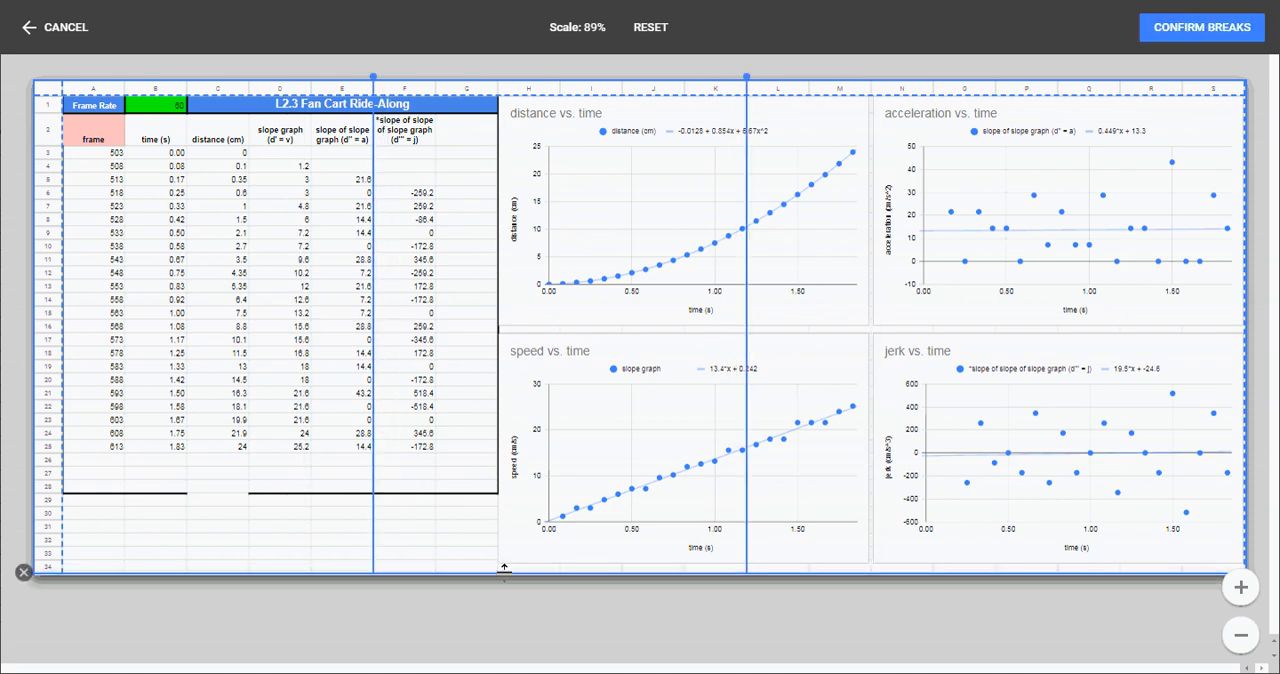
pyautogui.moveTo(503, 570); pyautogui.dragTo(509, 505)
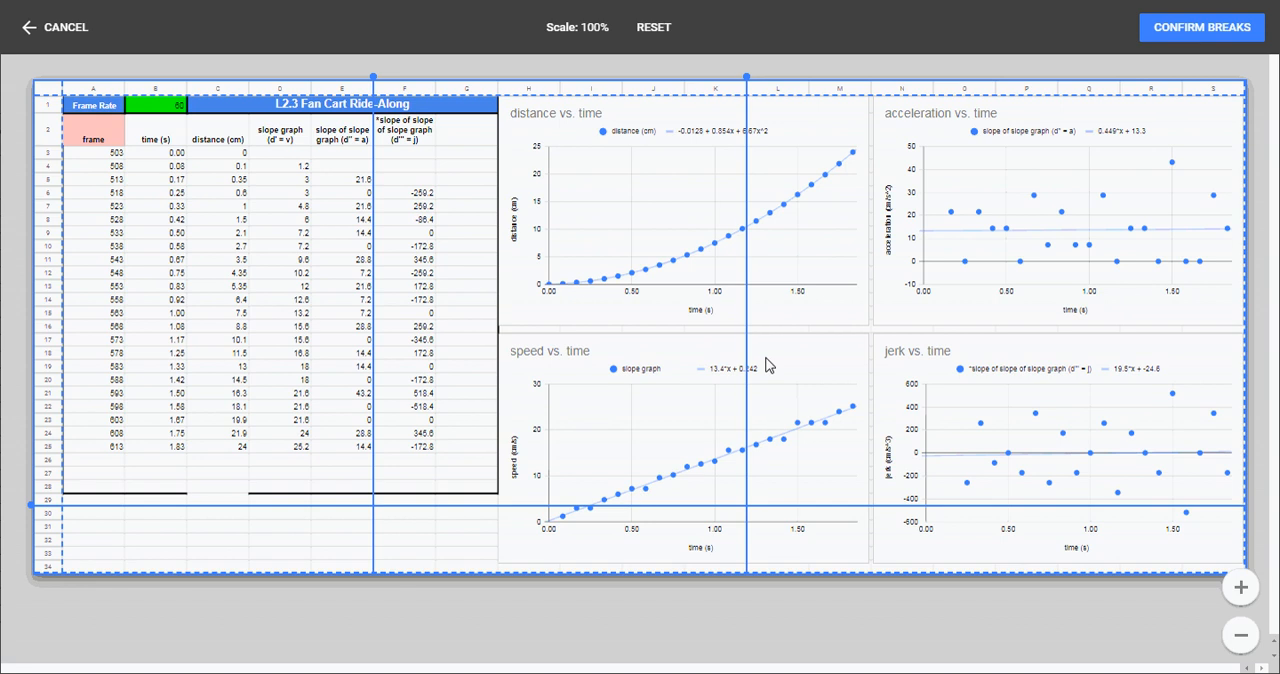
pyautogui.click(1177, 30)
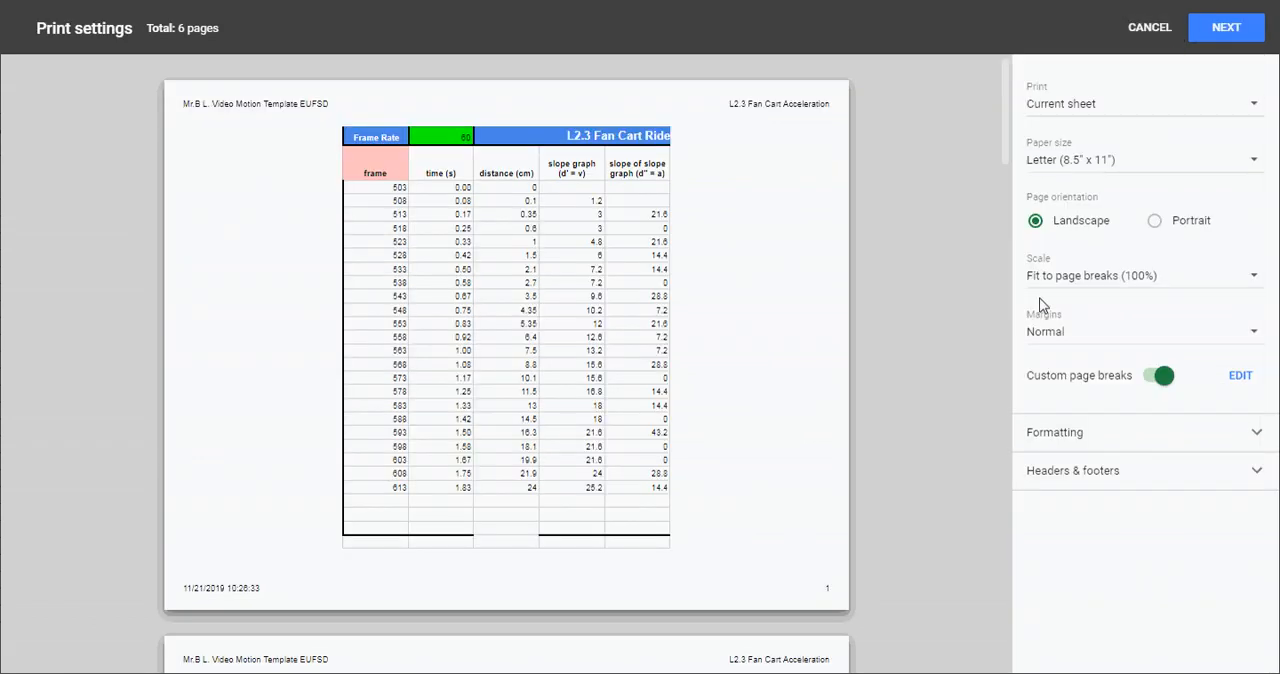
# - Check the page preview, and reposition the page breaks after column G, after column M and at the sheet's bottom edge below row 34
pyautogui.scroll(-3, 672, 450)
pyautogui.scroll(-2, 663, 452)
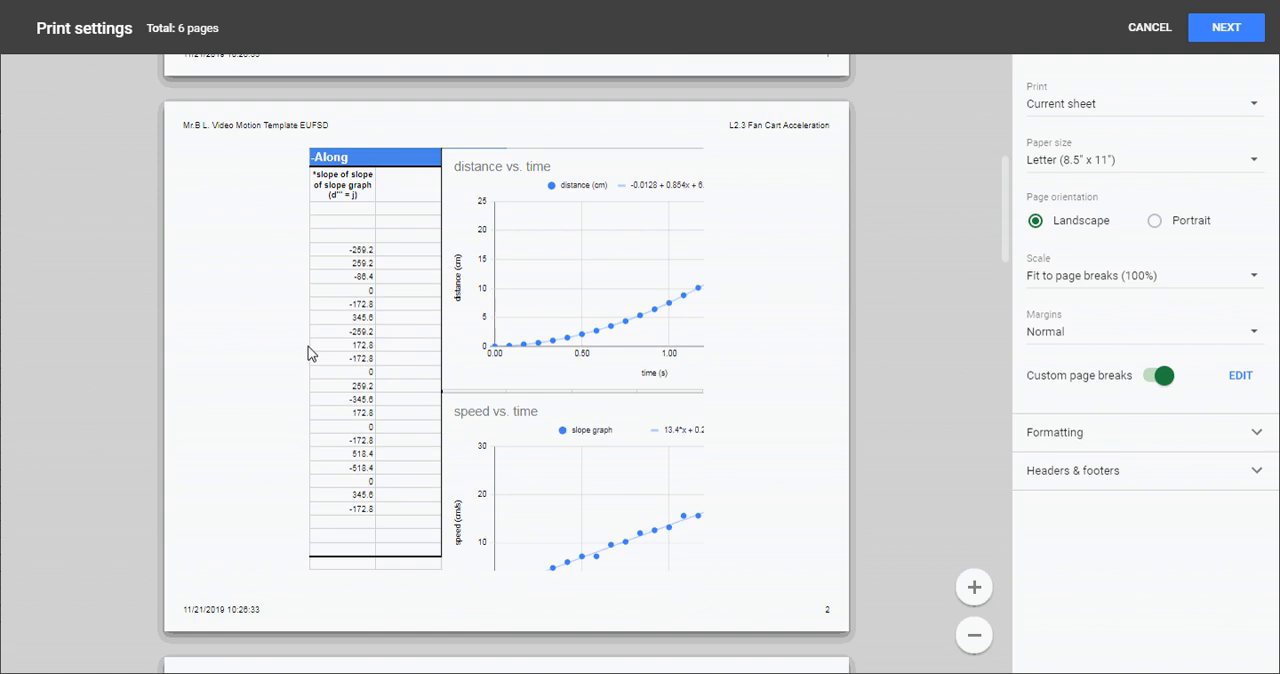
pyautogui.scroll(-7, 640, 355)
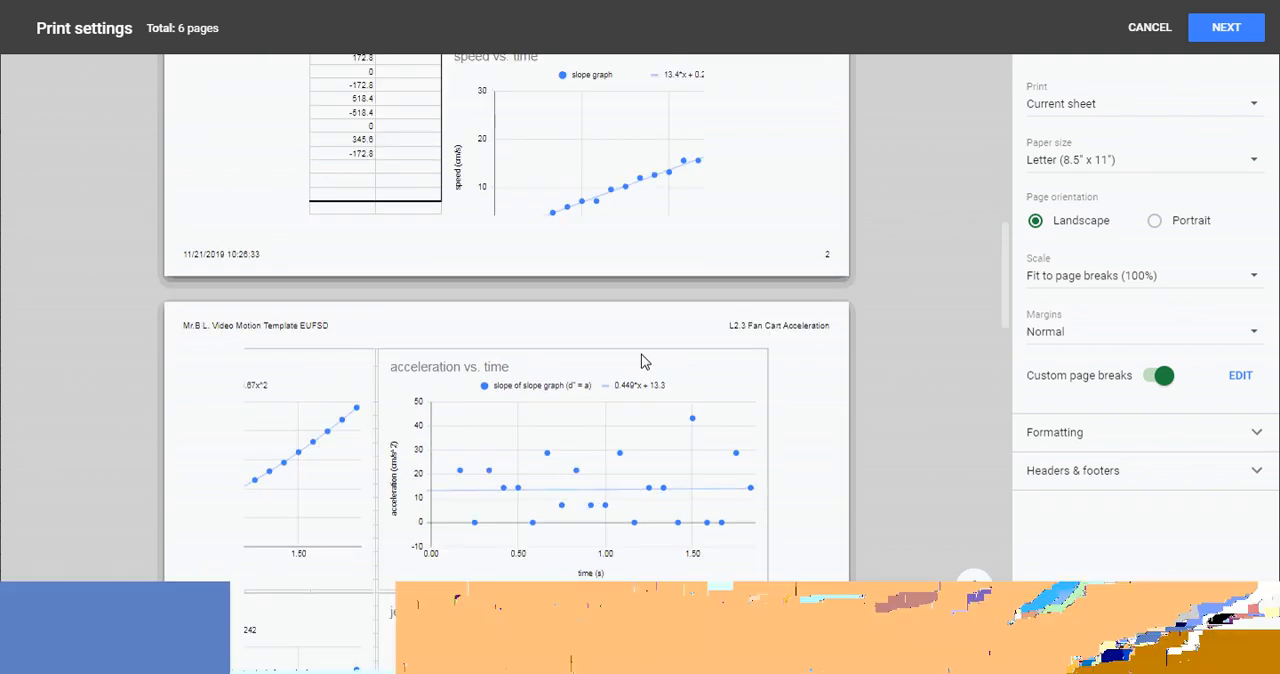
pyautogui.scroll(13, 640, 355)
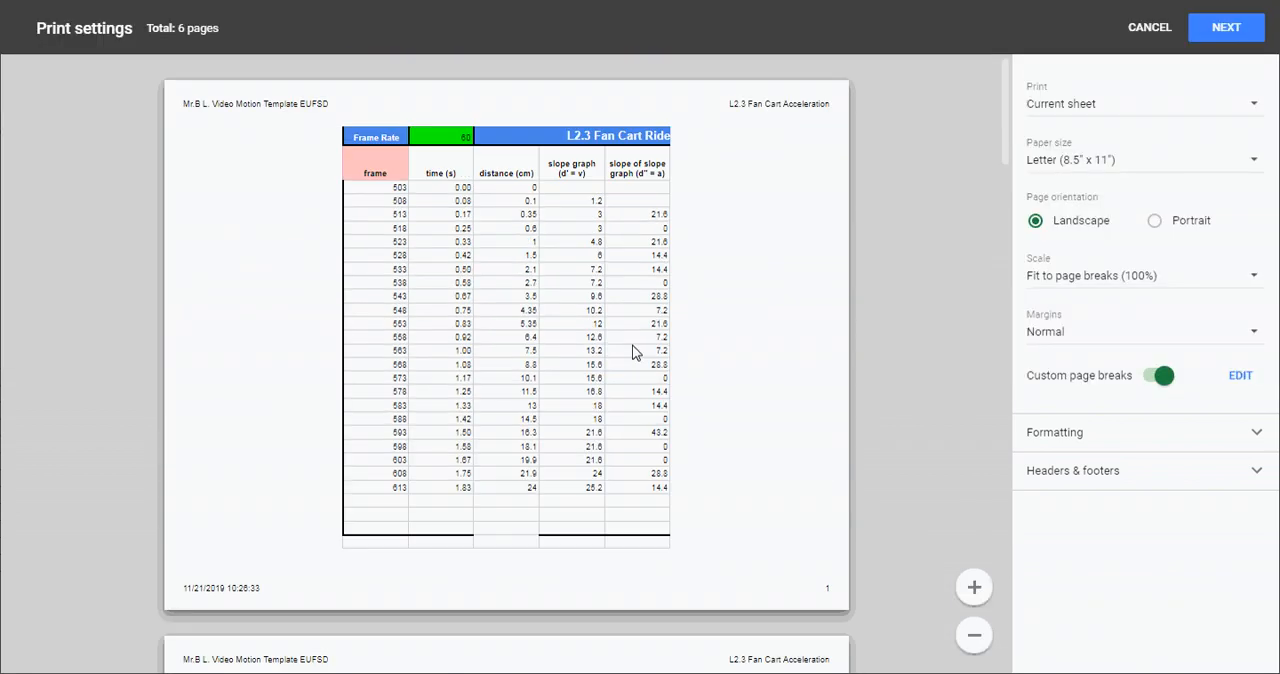
pyautogui.click(1240, 375)
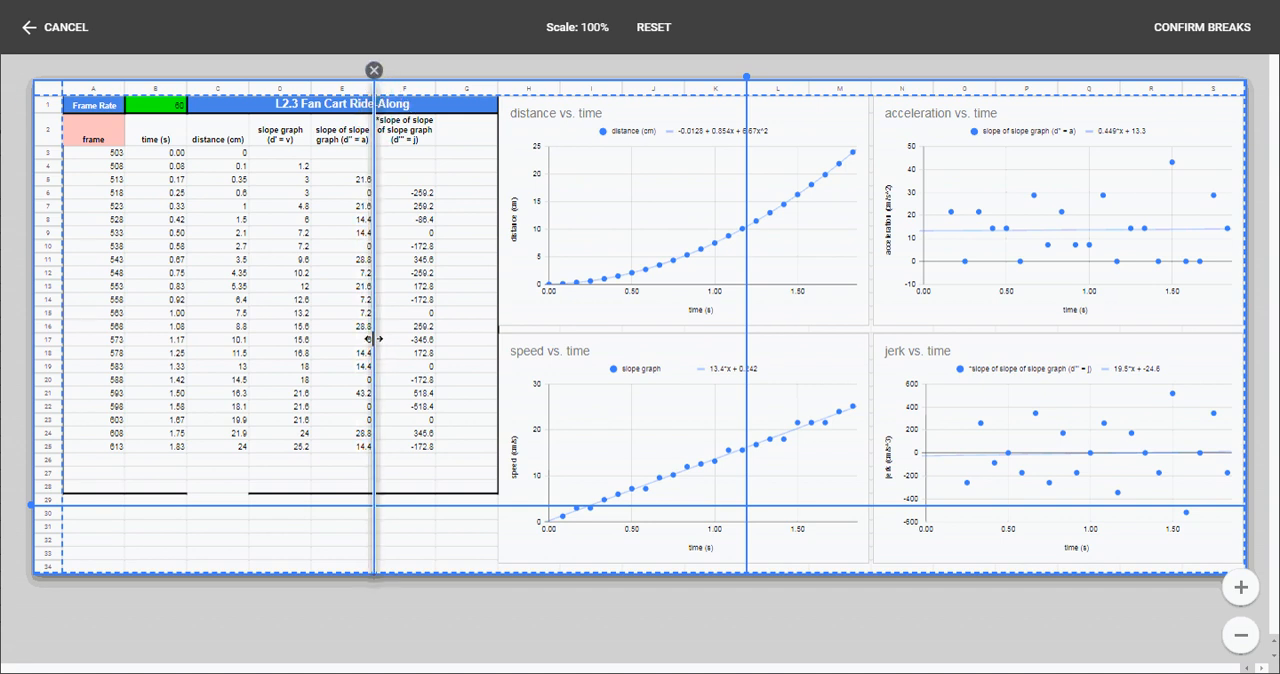
pyautogui.moveTo(373, 339); pyautogui.dragTo(498, 337)
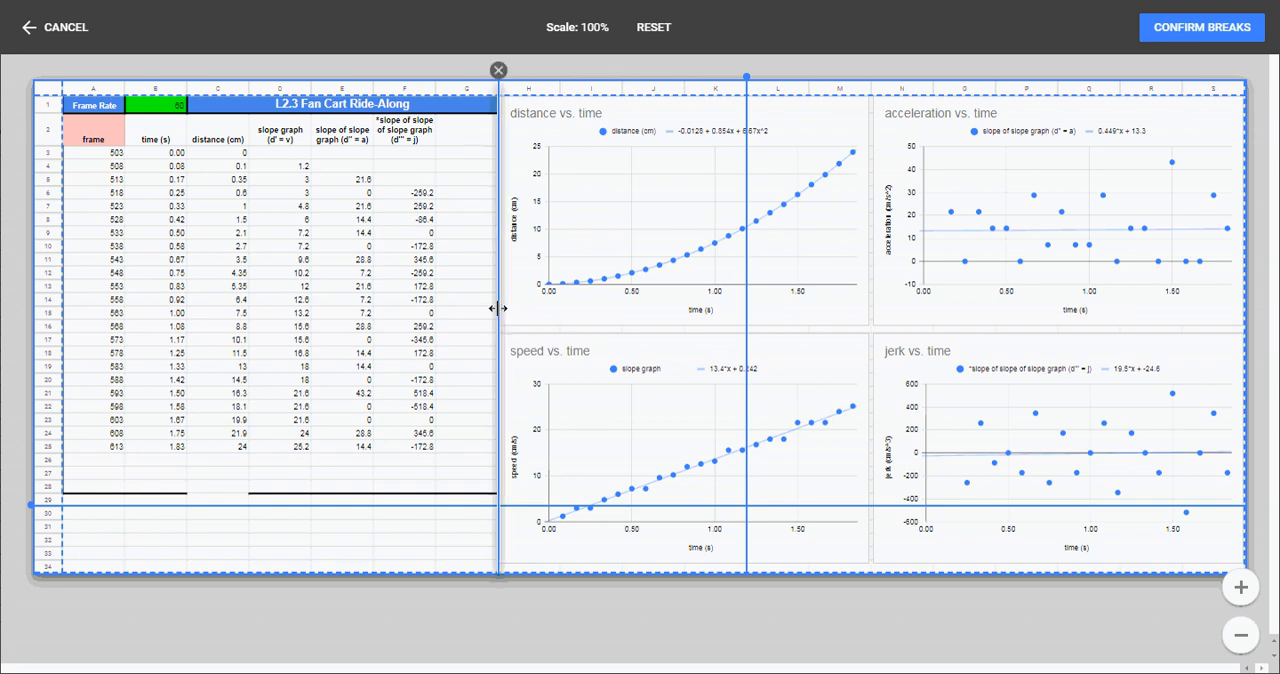
pyautogui.moveTo(497, 309)
pyautogui.mouseDown()
pyautogui.moveTo(418, 310)
pyautogui.moveTo(498, 318)
pyautogui.mouseUp()
pyautogui.moveTo(746, 308); pyautogui.dragTo(871, 300)
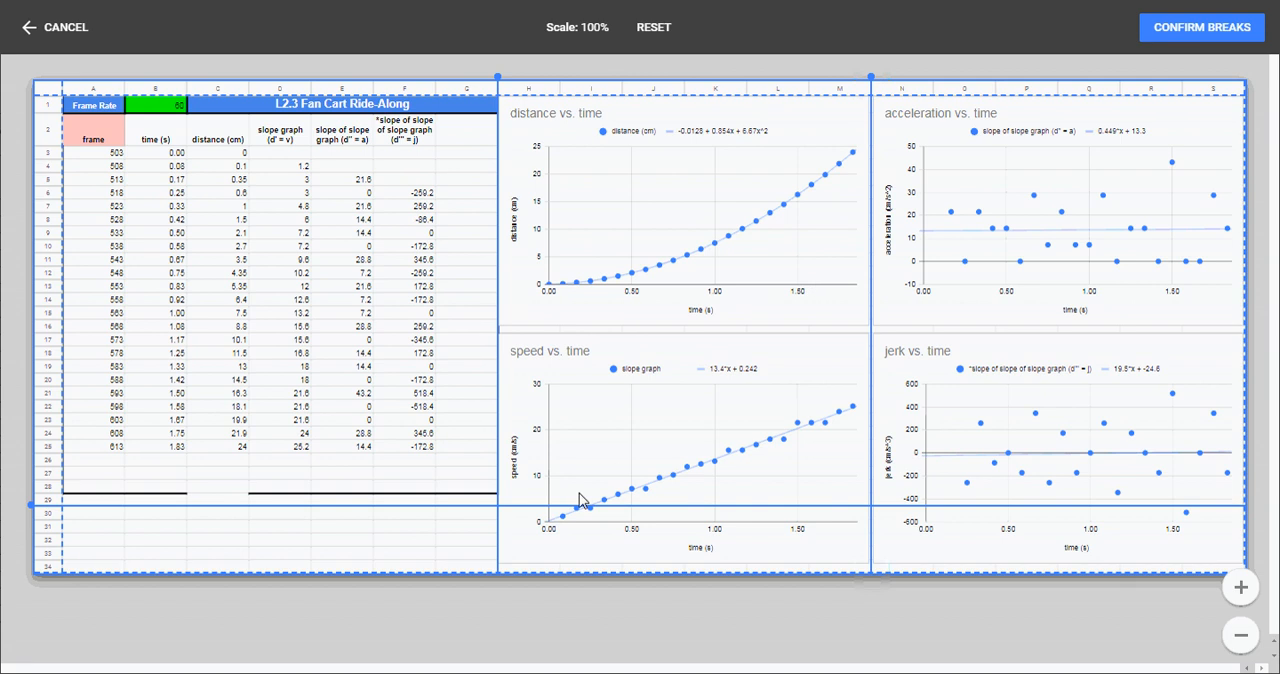
pyautogui.moveTo(536, 506); pyautogui.dragTo(517, 566)
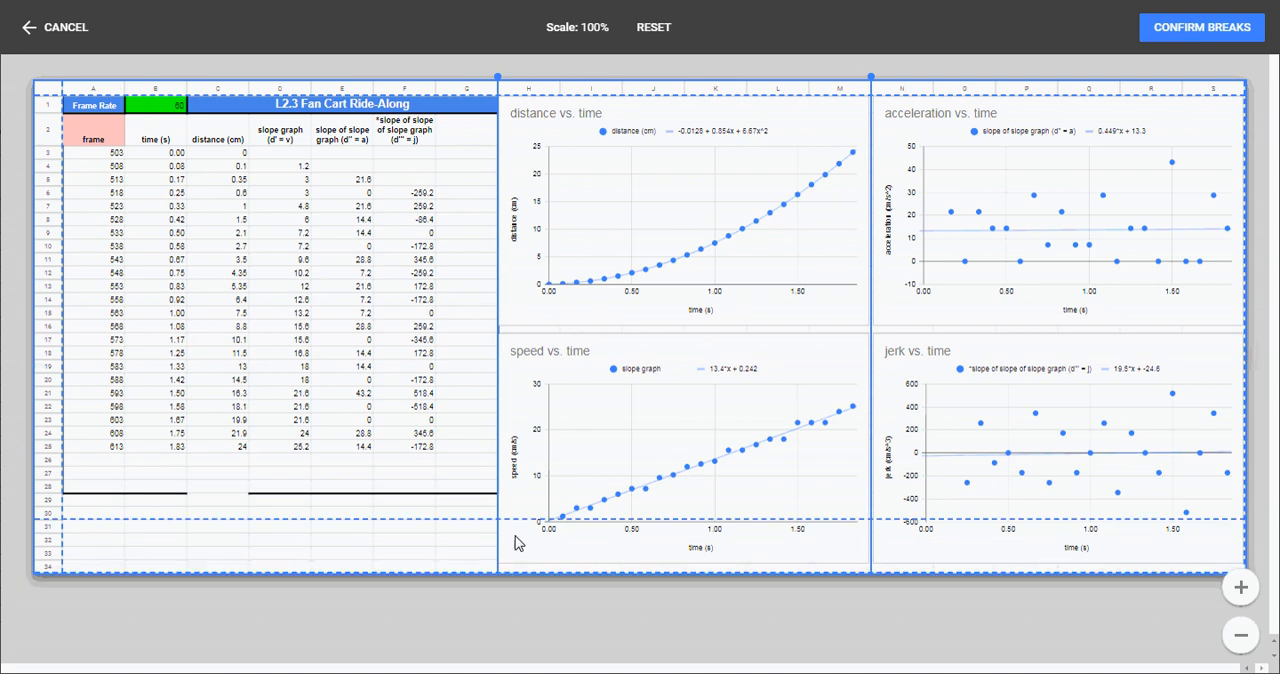
pyautogui.moveTo(416, 517); pyautogui.dragTo(413, 574)
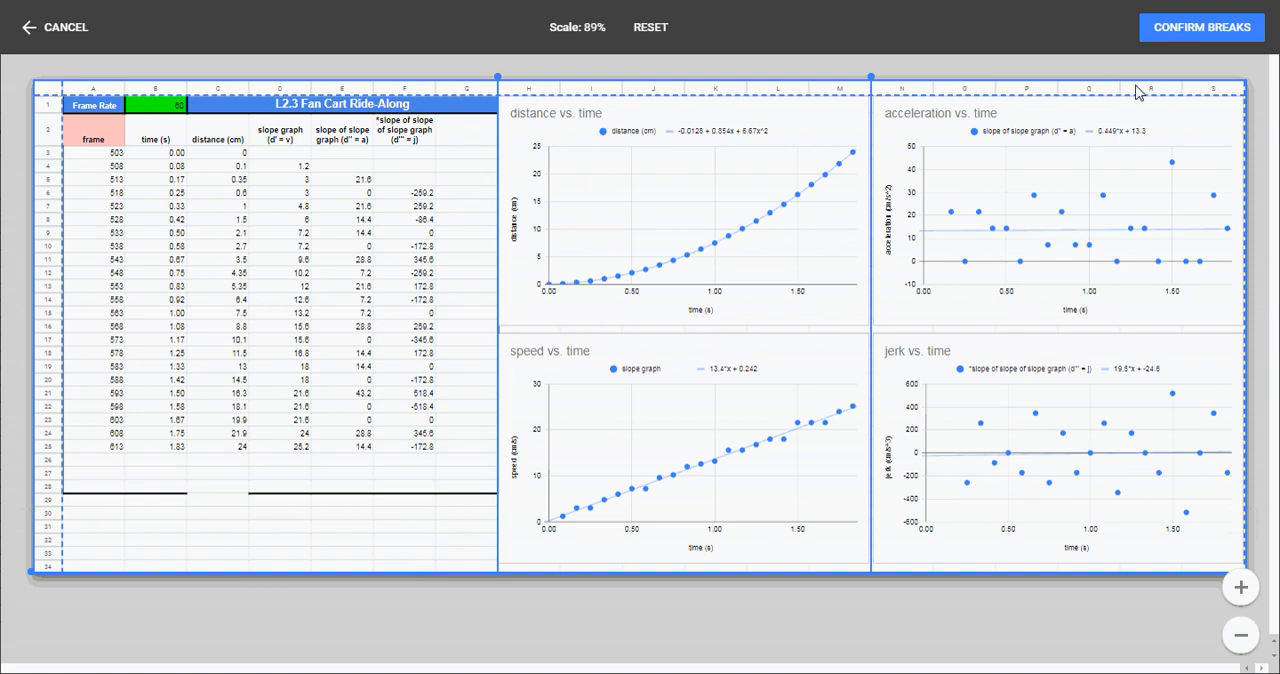
pyautogui.click(1183, 27)
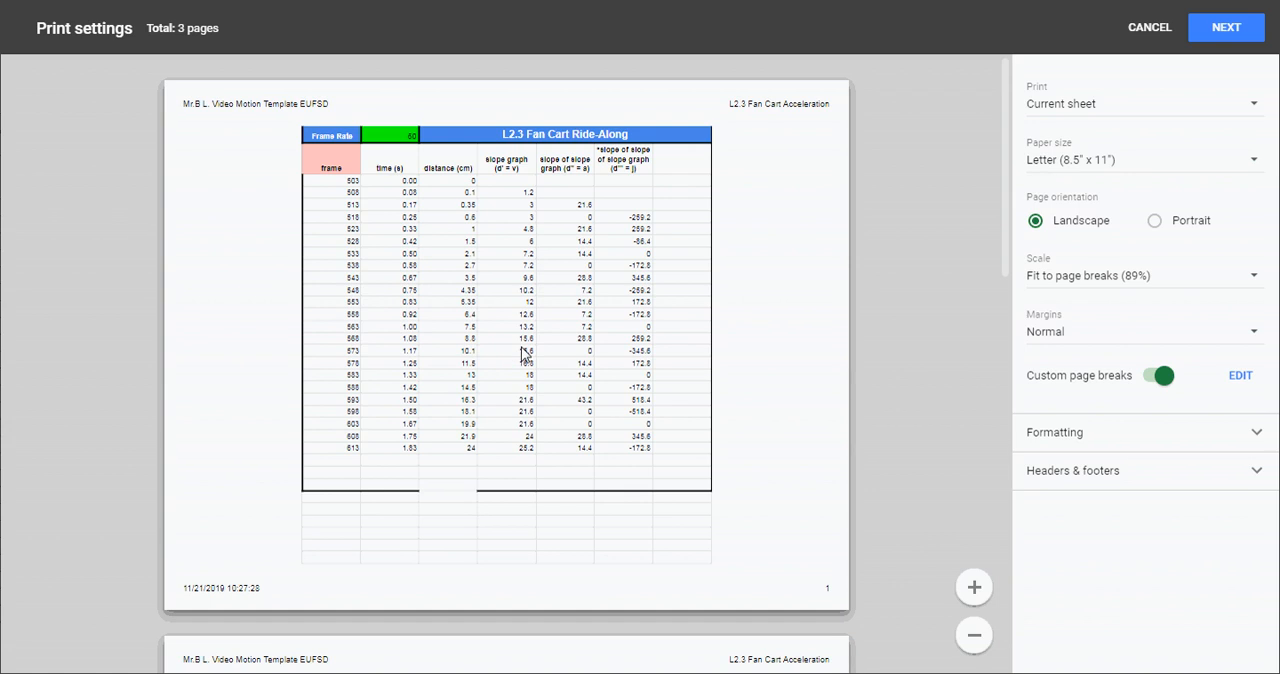
# - Review the data table and graph pages in the print preview, and continue to the printer dialog
pyautogui.scroll(-1, 523, 353)
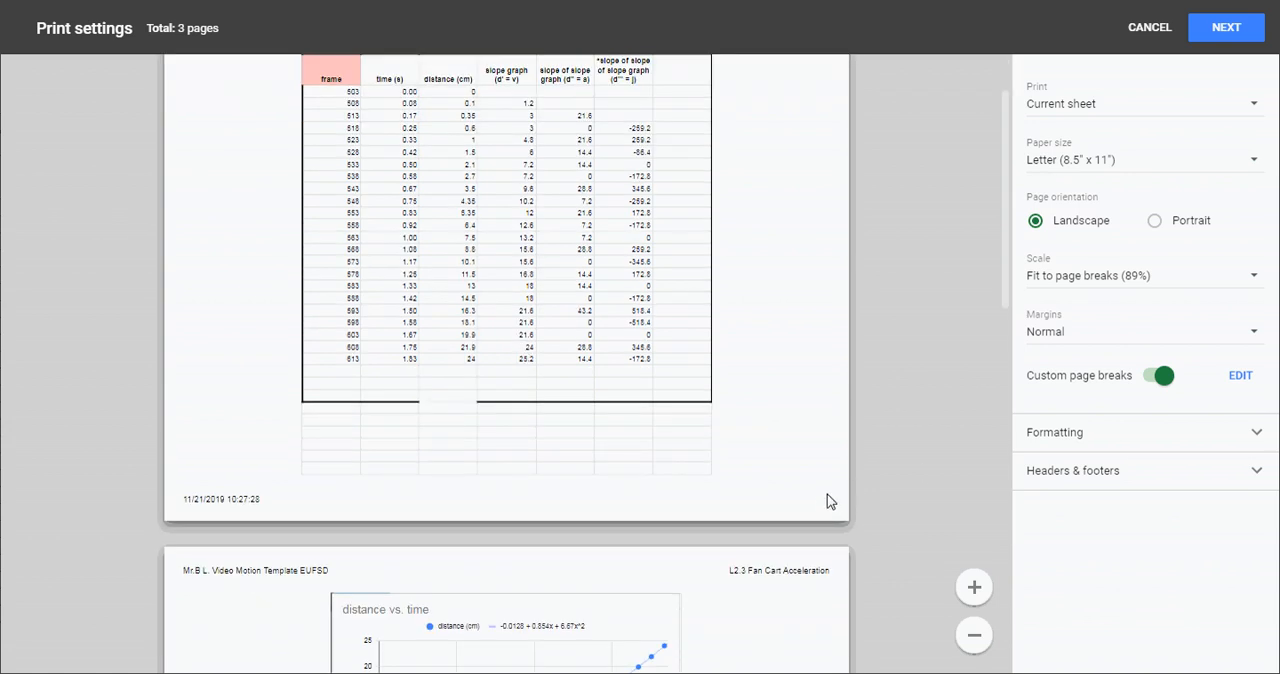
pyautogui.scroll(-5, 716, 470)
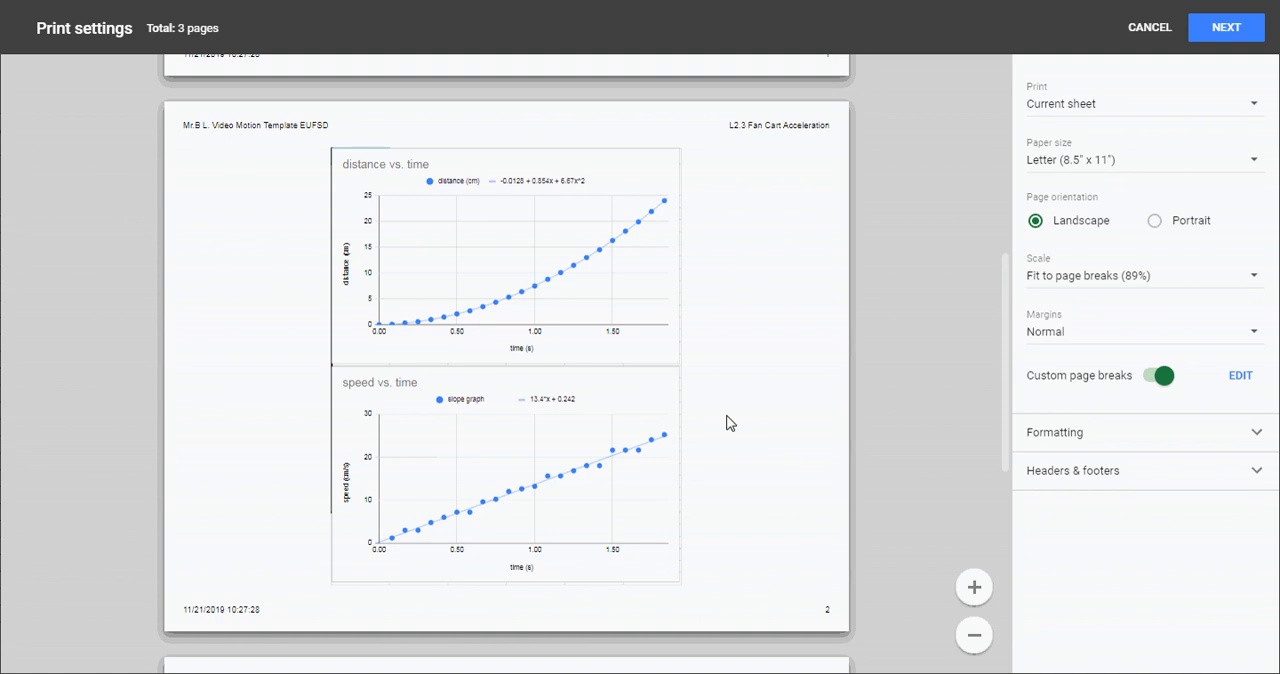
pyautogui.scroll(-6, 650, 360)
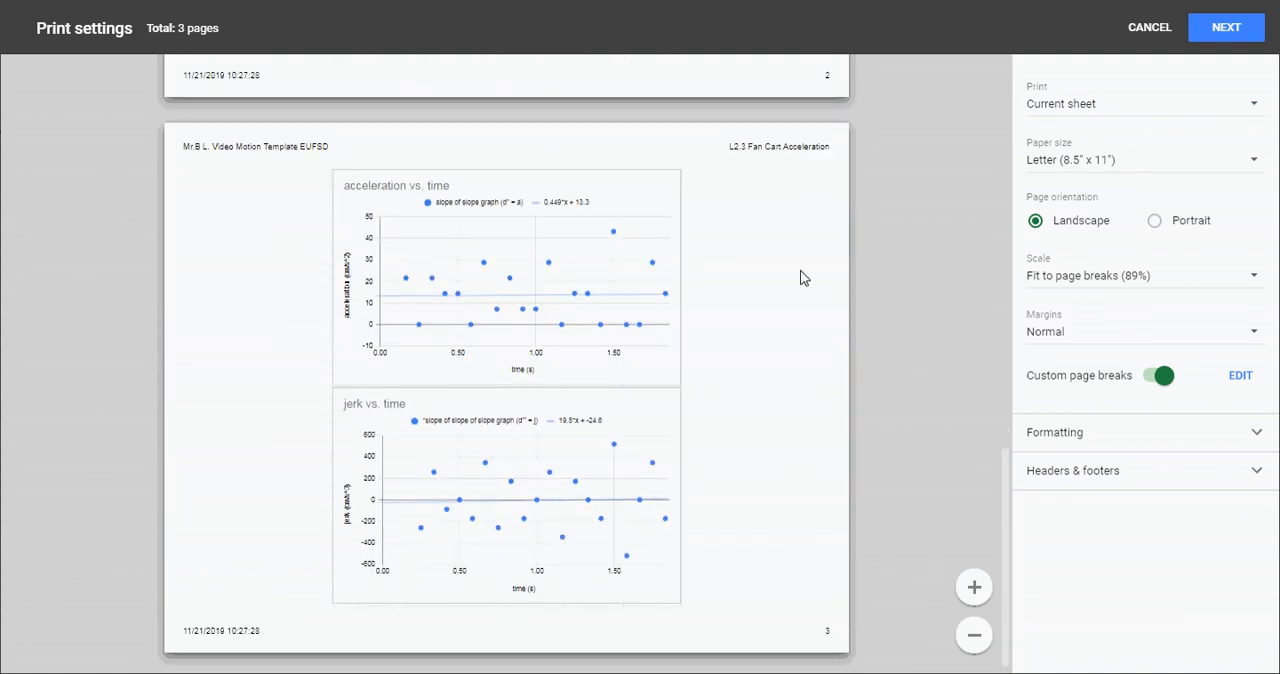
pyautogui.scroll(-1, 761, 515)
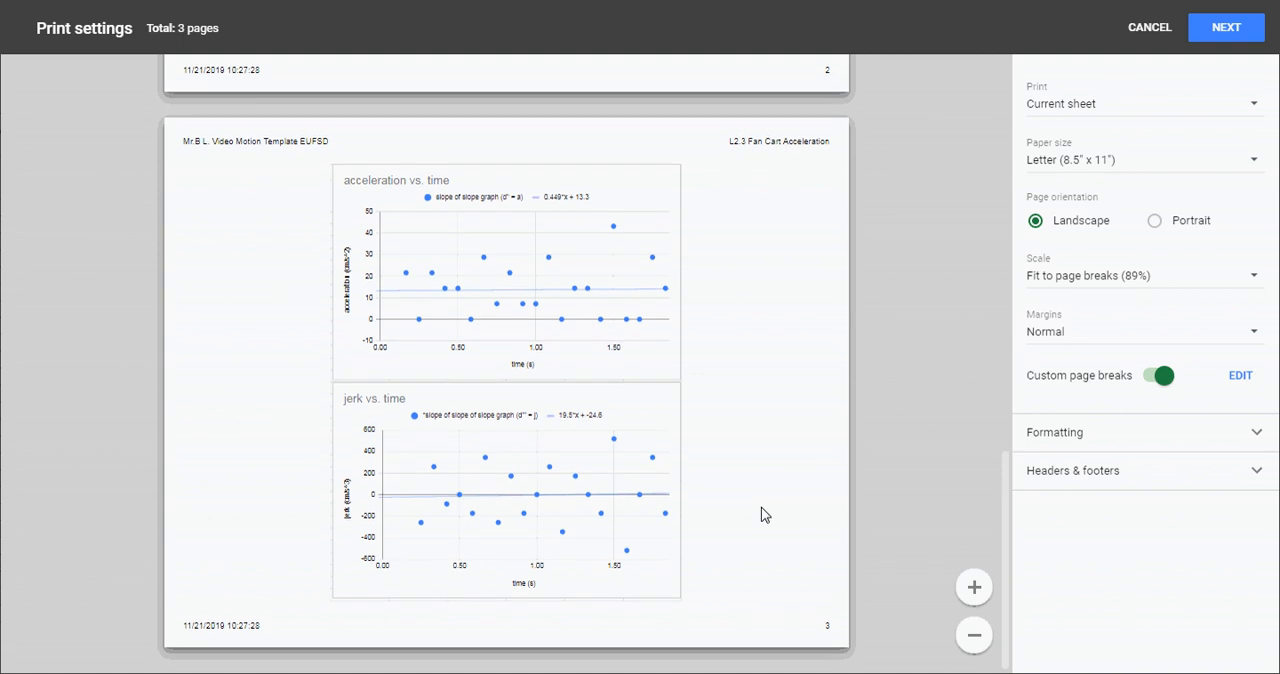
pyautogui.click(1227, 27)
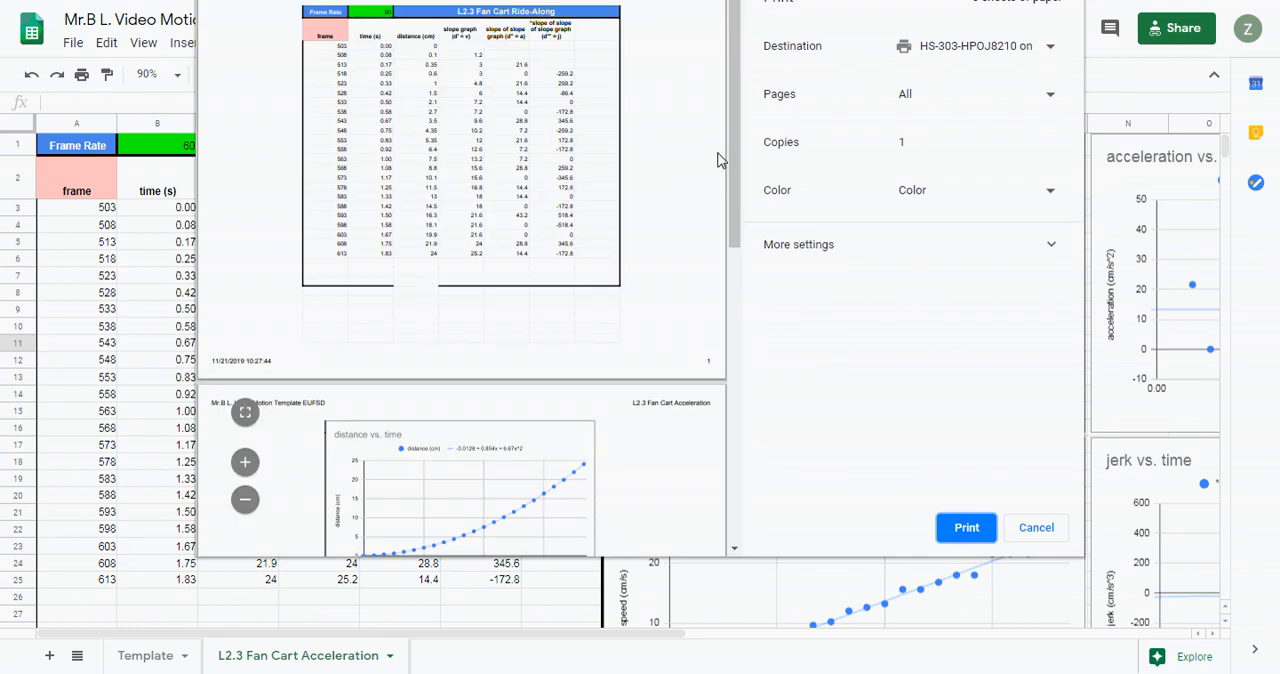
pyautogui.moveTo(735, 160); pyautogui.dragTo(757, 133)
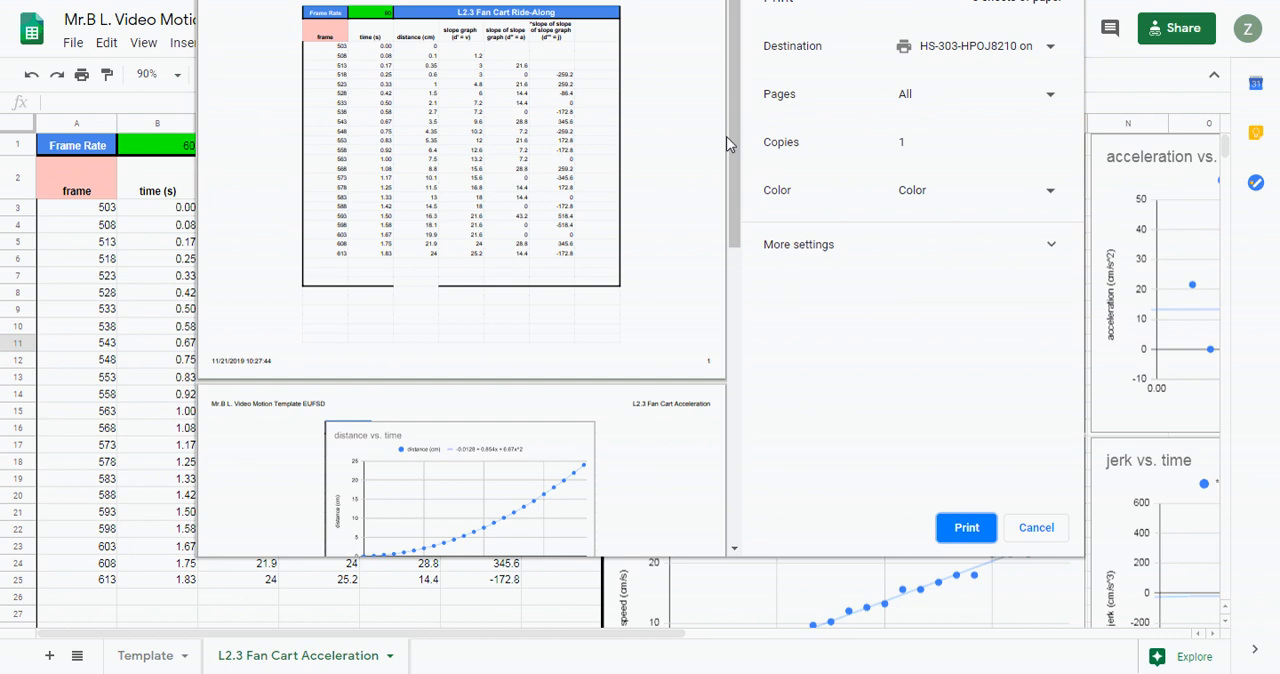
pyautogui.moveTo(725, 155); pyautogui.dragTo(694, 80)
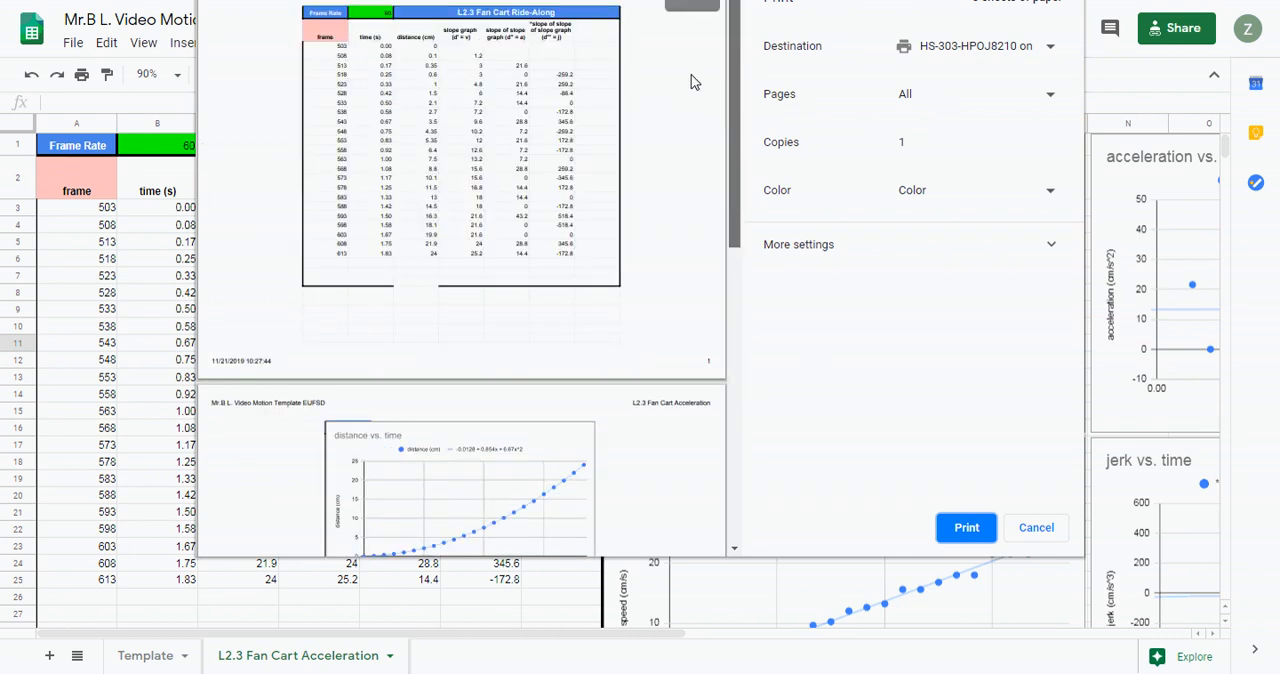
# - Limit the printout to a custom page range containing only page 1
pyautogui.click(935, 100)
pyautogui.click(930, 128)
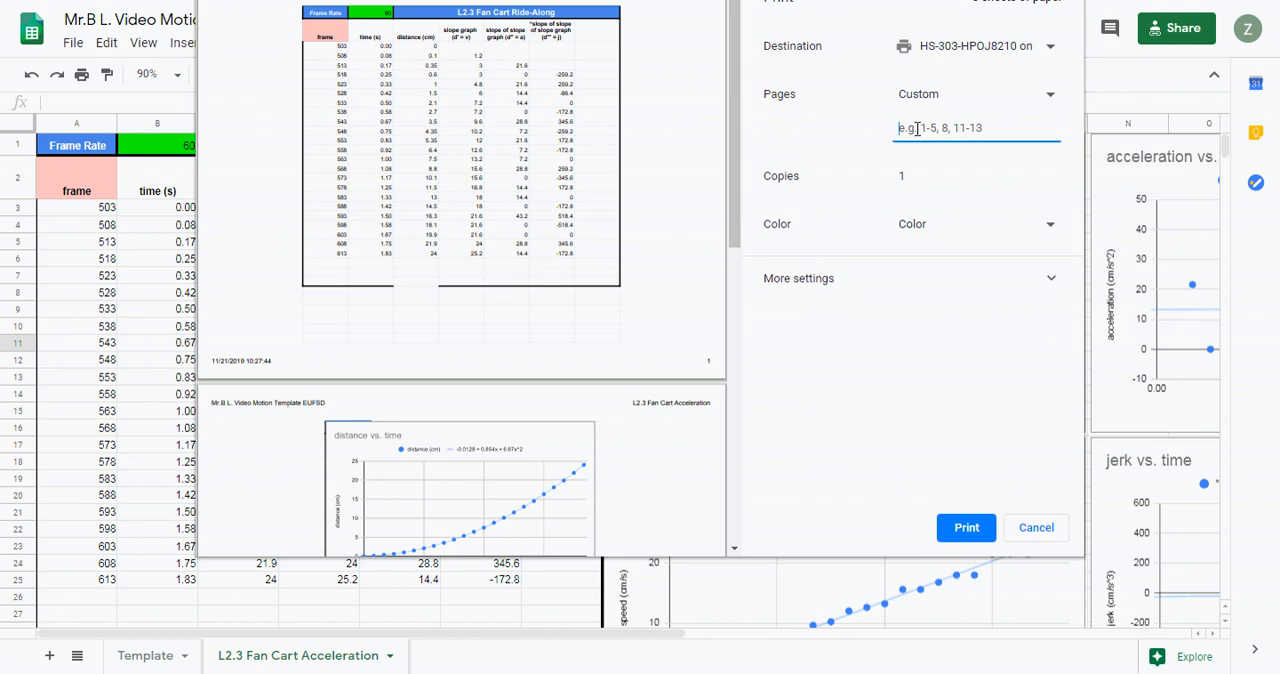
pyautogui.write('1')
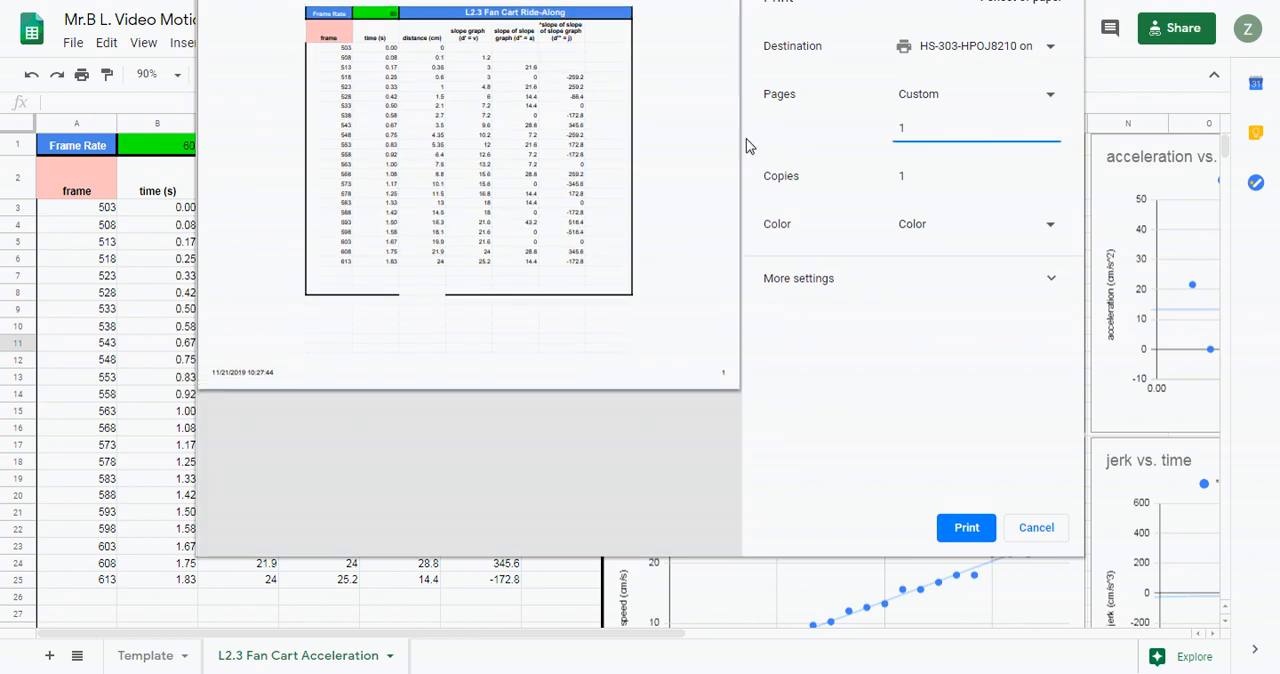
# - Set the pages to print back to All
pyautogui.click(966, 100)
pyautogui.click(958, 116)
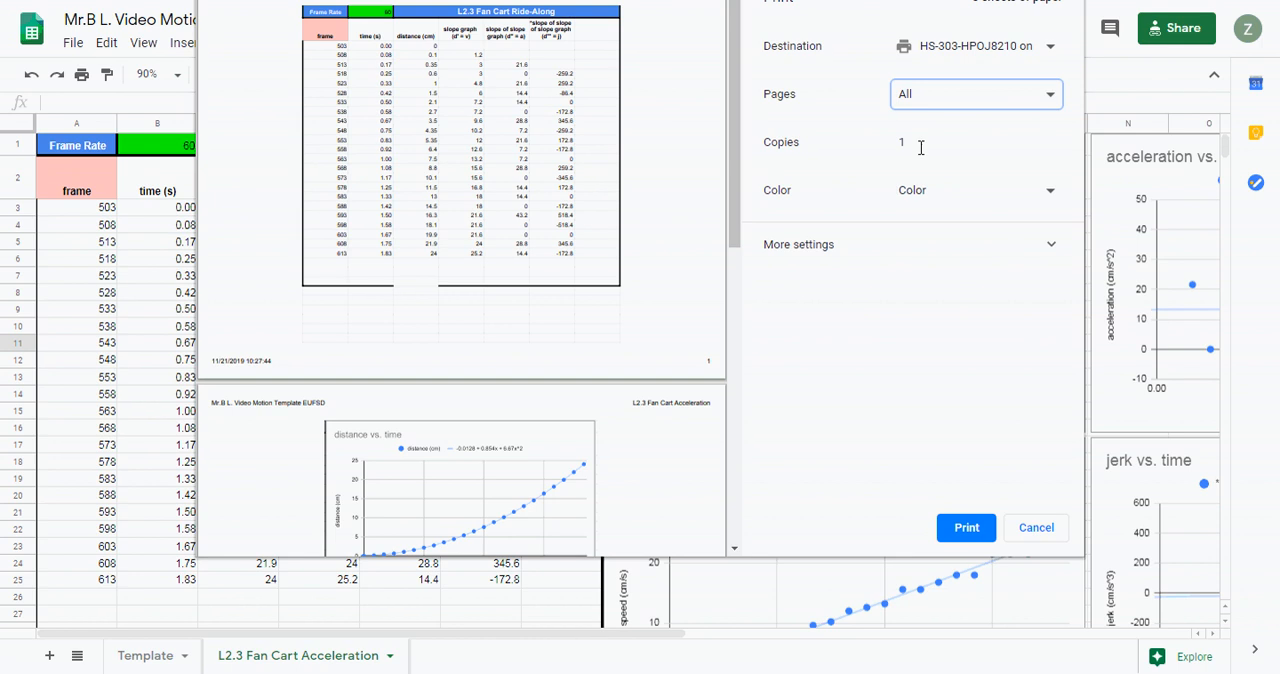
pyautogui.click(962, 530)
pyautogui.moveTo(841, 673)
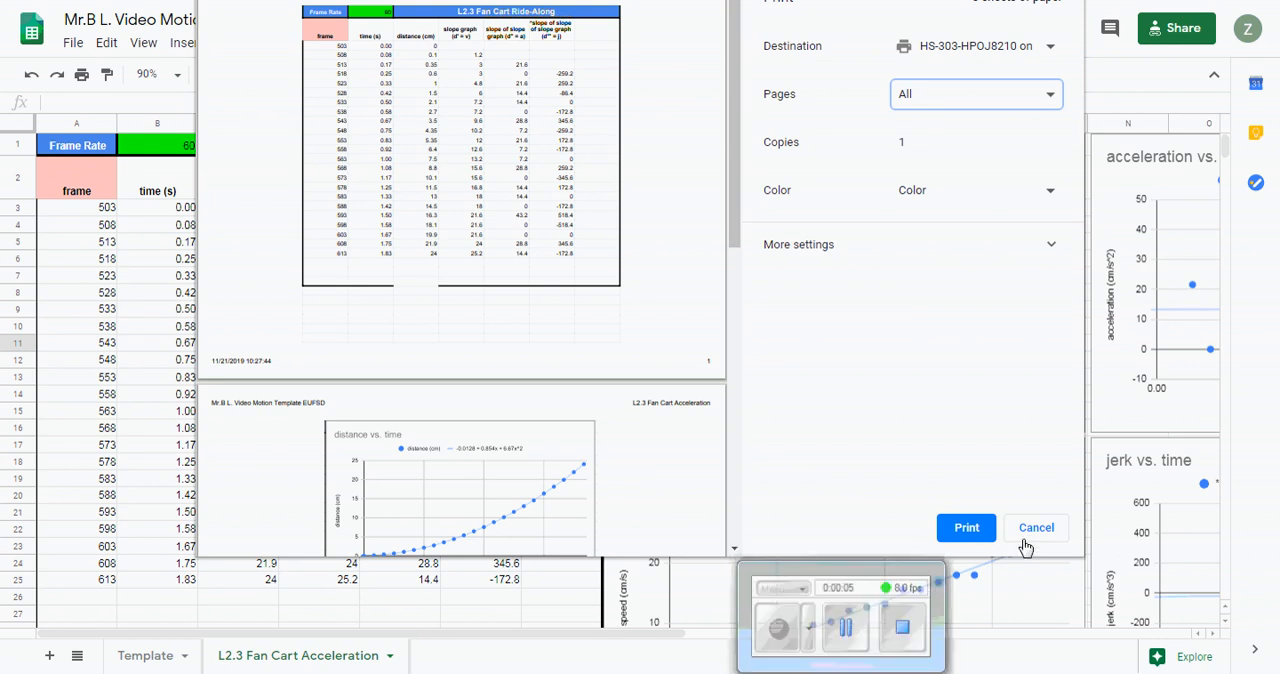